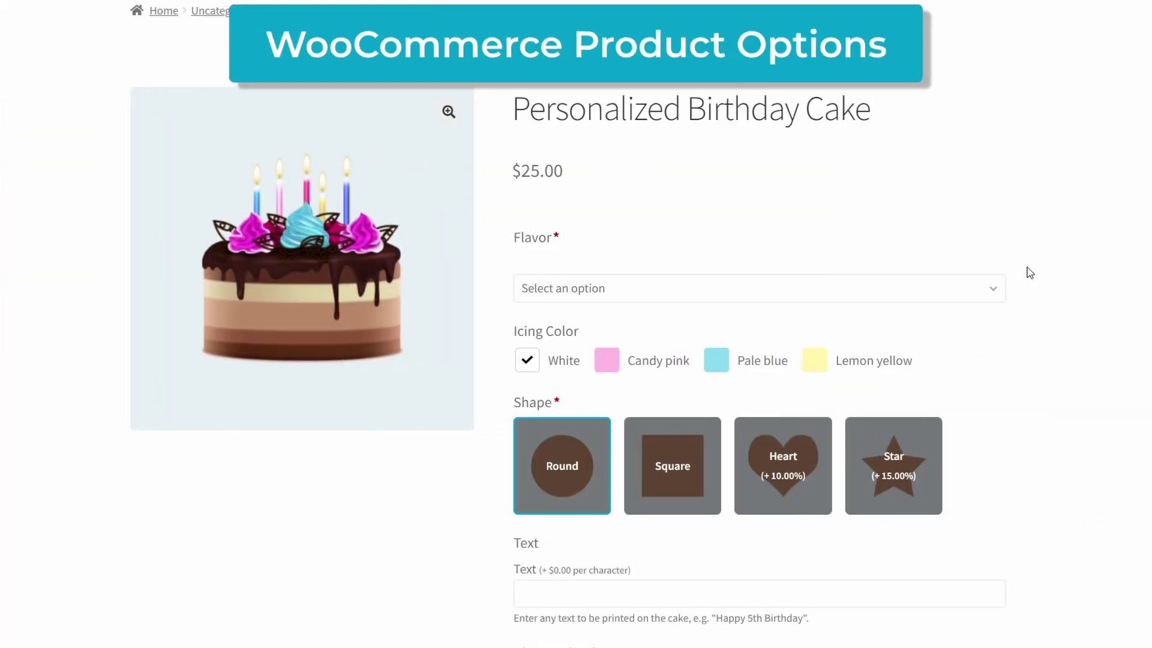
Set the cake to Chocolate flavour, Candy pink icing and Square shape
{"action": "left_click", "coordinate": [994, 291]}
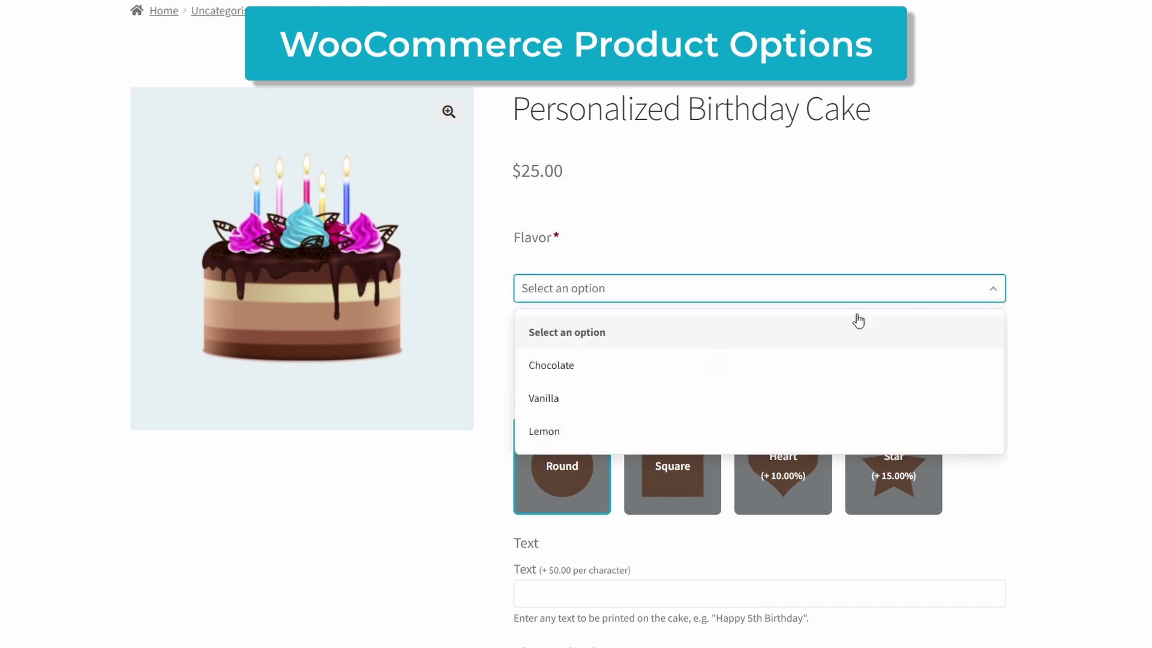
{"action": "left_click", "coordinate": [562, 368]}
{"action": "left_click", "coordinate": [609, 364]}
{"action": "left_click", "coordinate": [670, 465]}
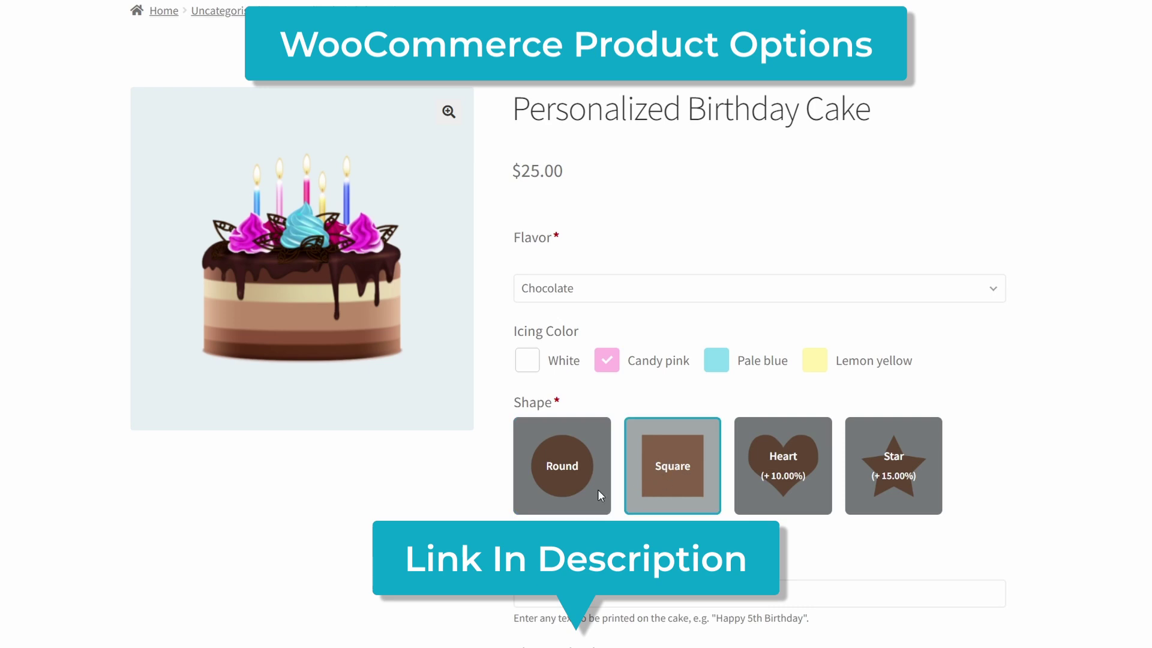
Set the cake delivery date to July 19, 2023
{"action": "scroll", "coordinate": [423, 494], "scroll_direction": "down", "scroll_amount": 4}
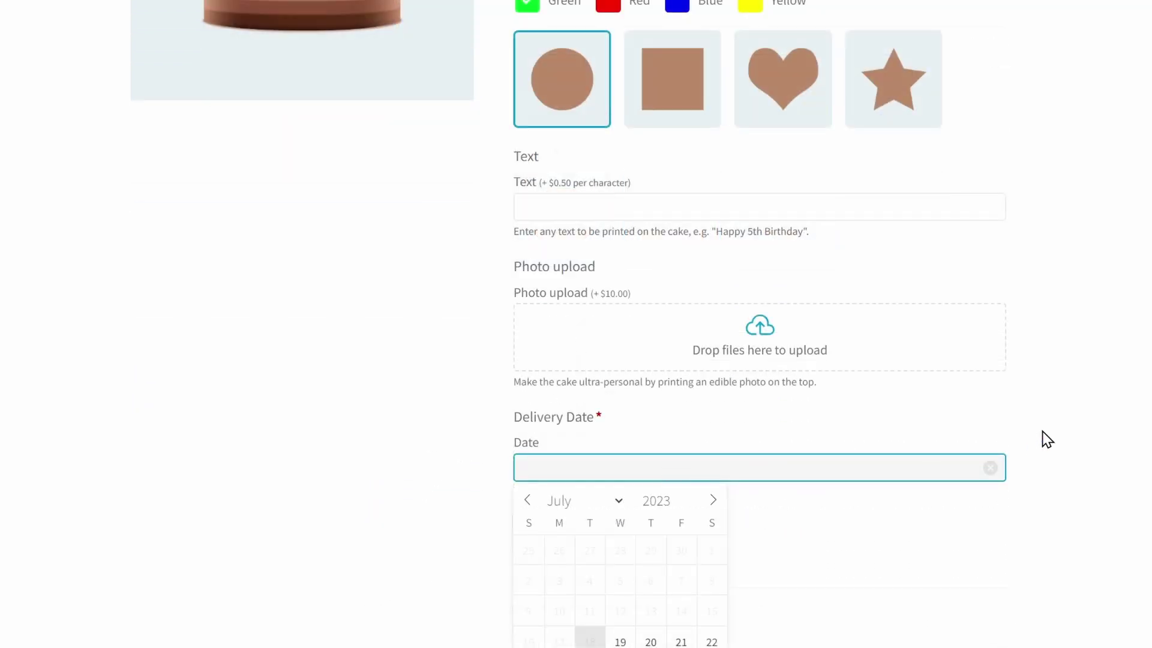
{"action": "left_click", "coordinate": [1047, 440]}
{"action": "scroll", "coordinate": [1076, 378], "scroll_direction": "down", "scroll_amount": 4}
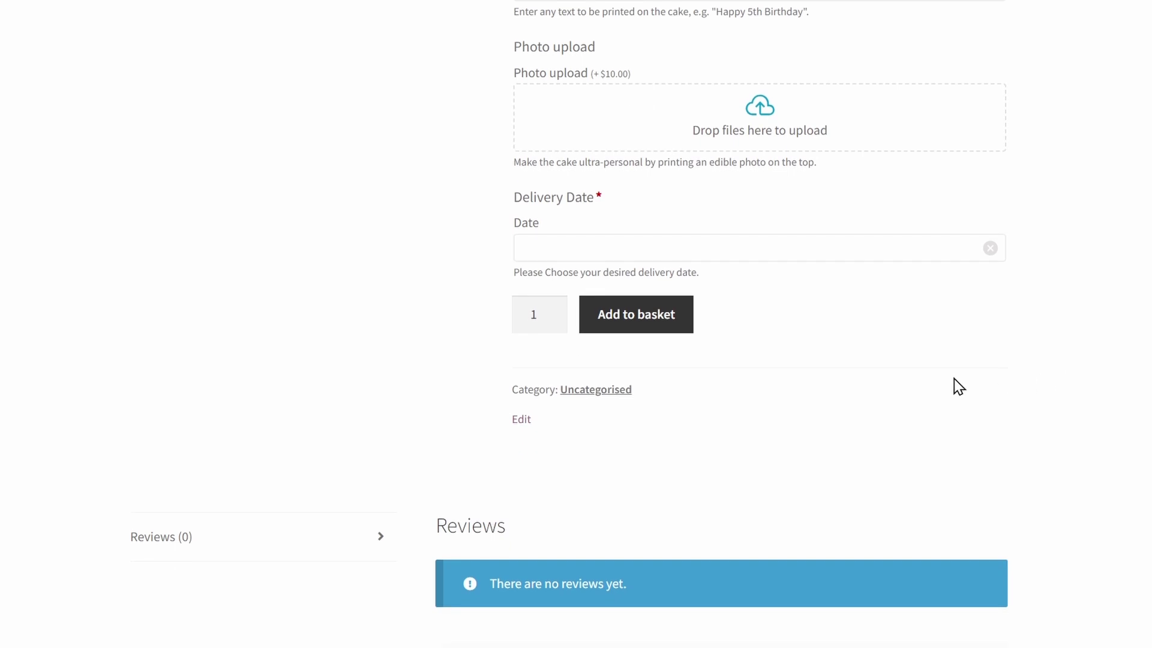
{"action": "left_click", "coordinate": [613, 255]}
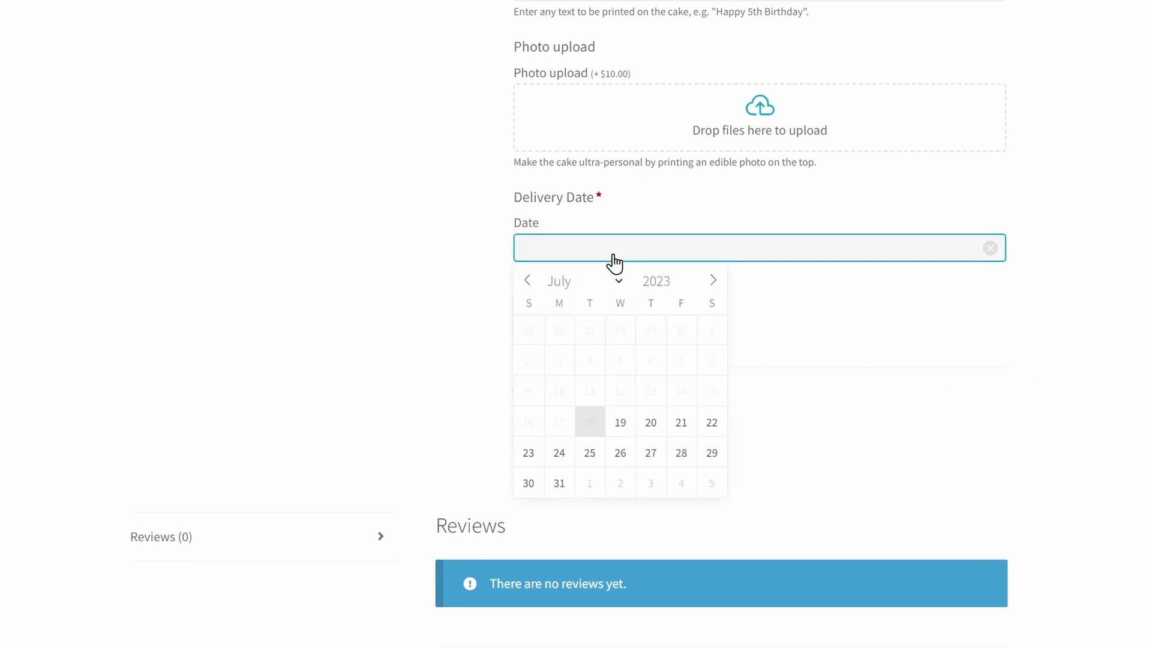
{"action": "left_click", "coordinate": [621, 425]}
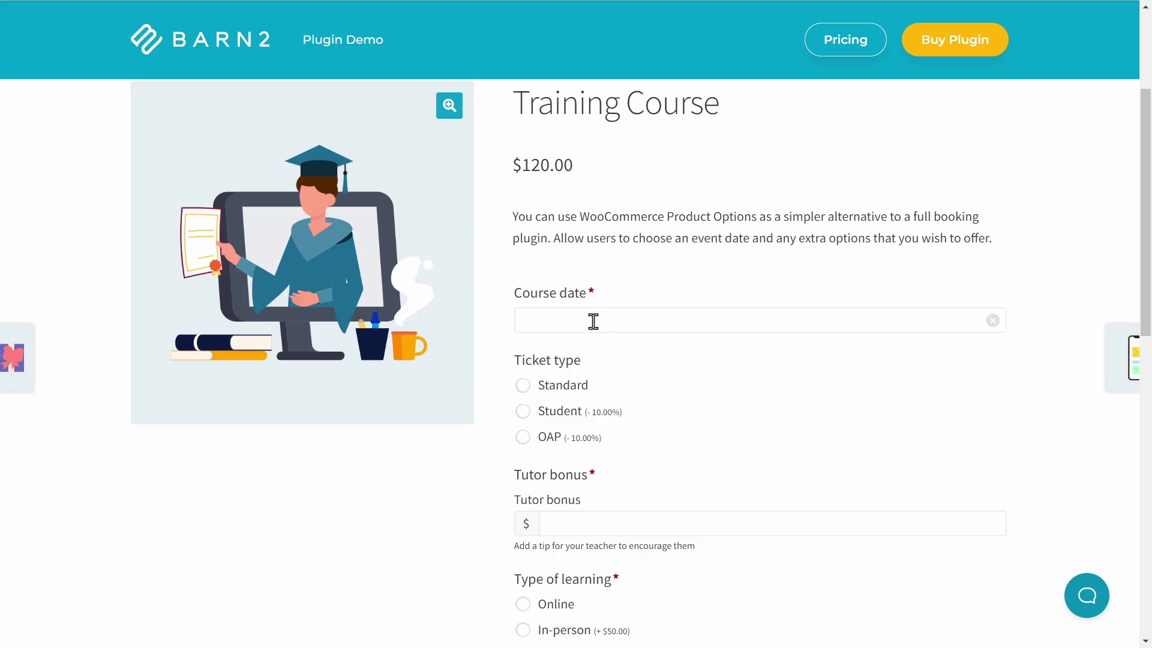
Set the Training Course date to July 26 and the massage appointment to July 19 at 14:00
{"action": "left_click", "coordinate": [593, 322]}
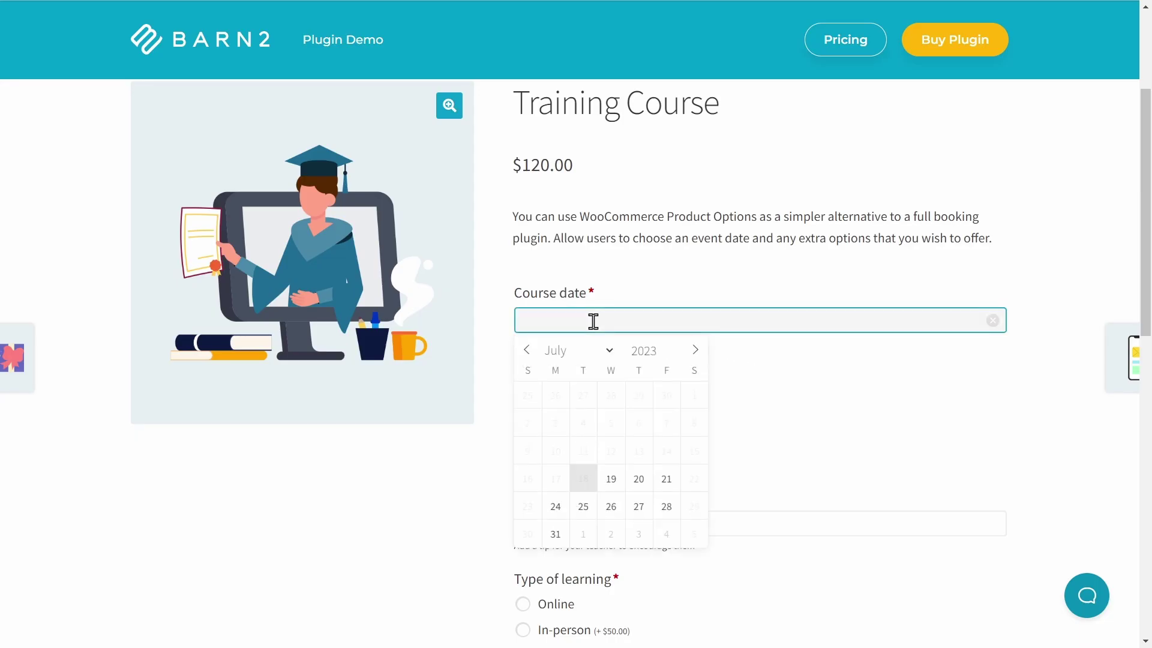
{"action": "left_click", "coordinate": [611, 507]}
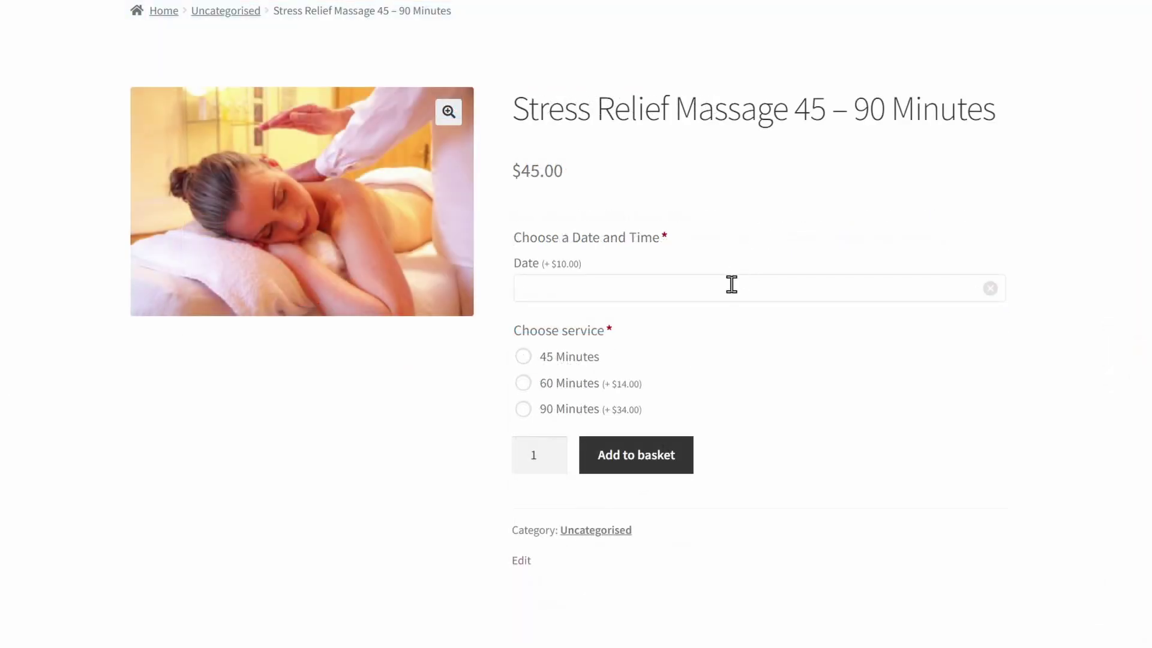
{"action": "left_click", "coordinate": [731, 283]}
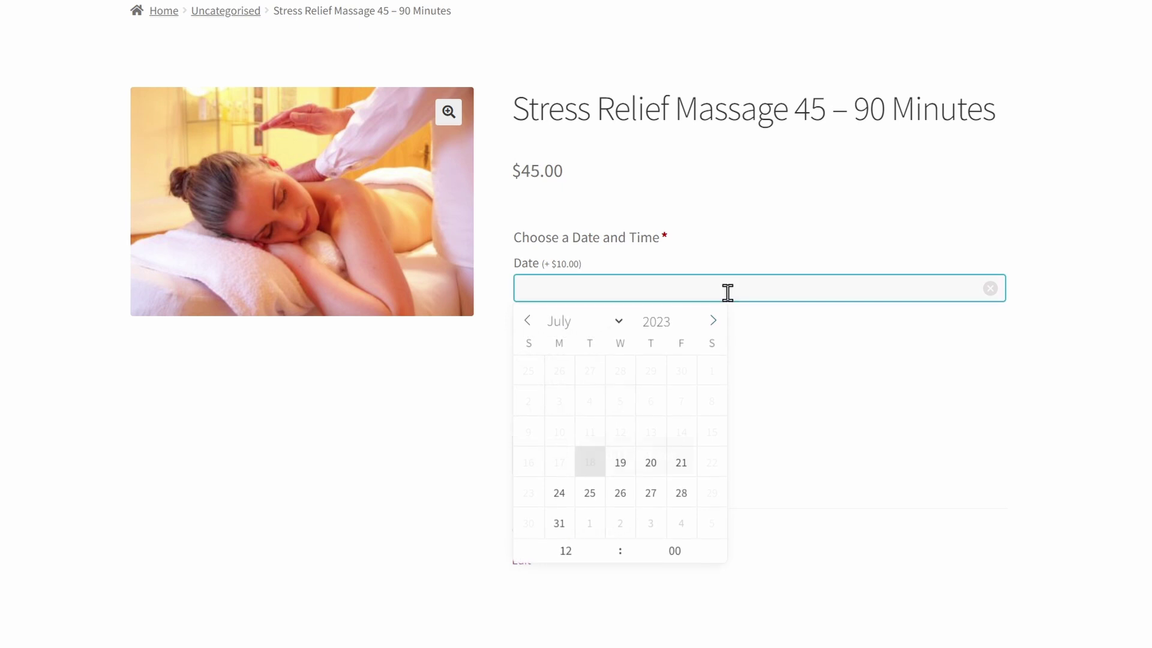
{"action": "left_click", "coordinate": [622, 463]}
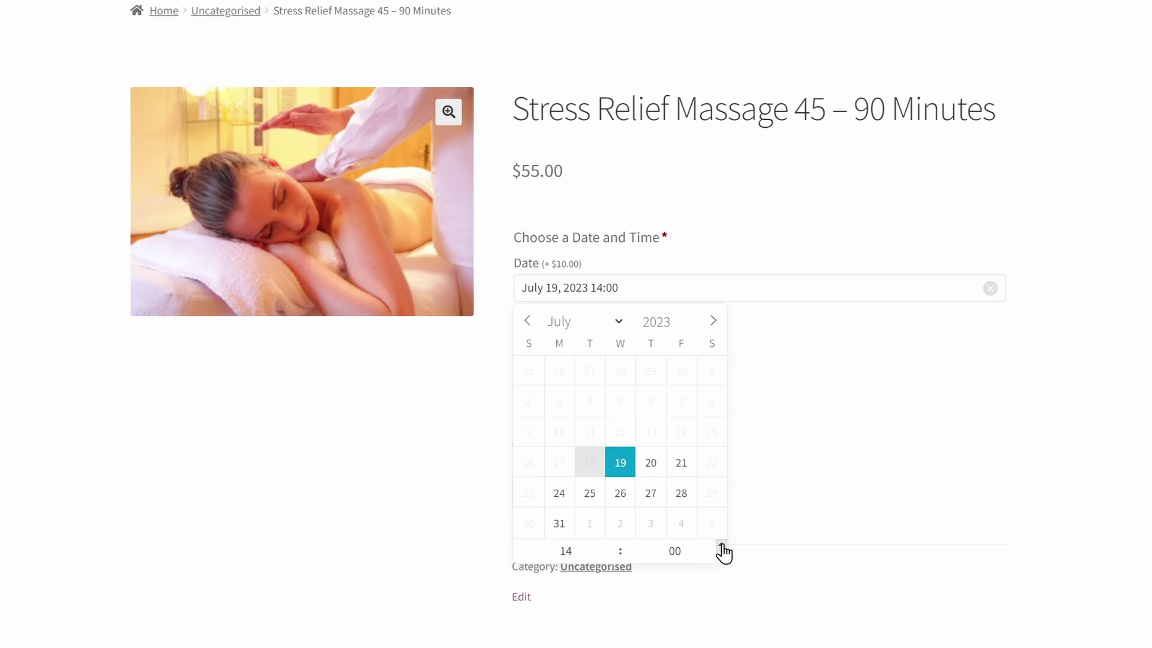
{"action": "left_click", "coordinate": [883, 406]}
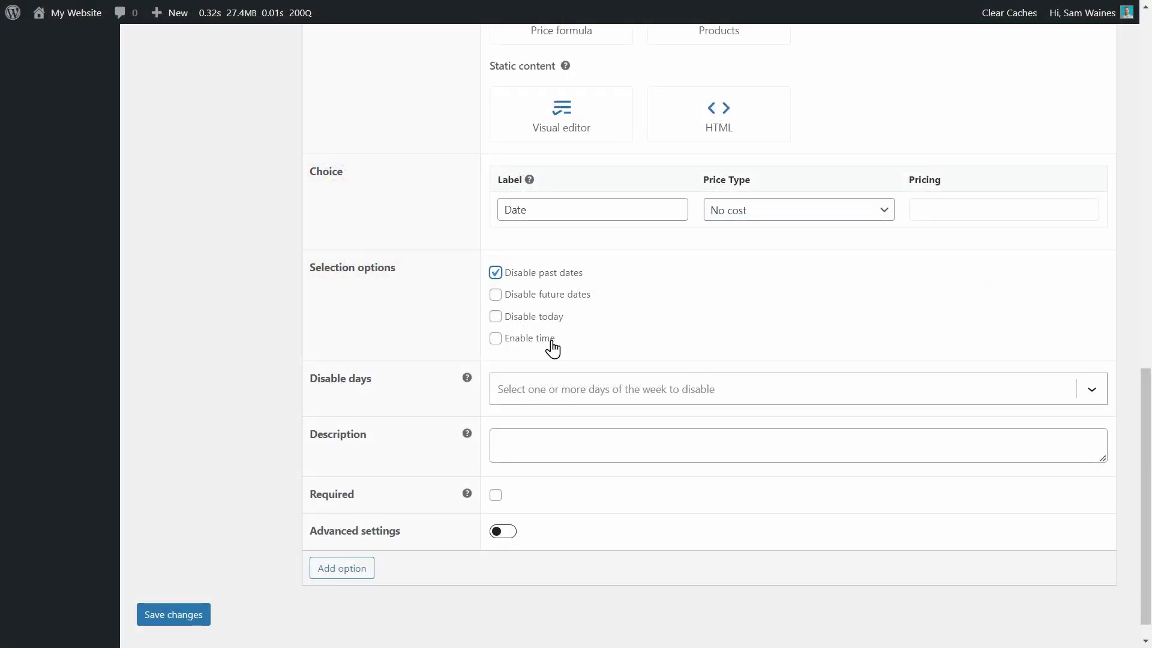
Enable Disable today and Enable time, and add Saturday and Sunday to Disable days
{"action": "left_click", "coordinate": [496, 318]}
{"action": "left_click", "coordinate": [497, 340]}
{"action": "left_click", "coordinate": [775, 399]}
{"action": "left_click", "coordinate": [547, 555]}
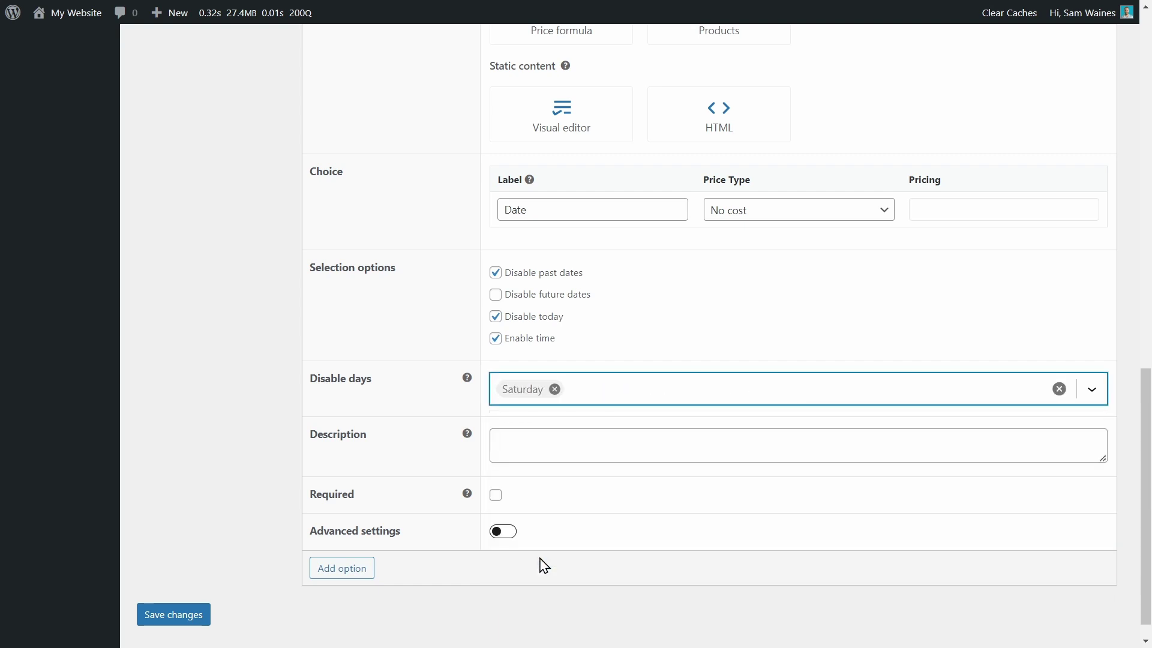
{"action": "left_click", "coordinate": [624, 394]}
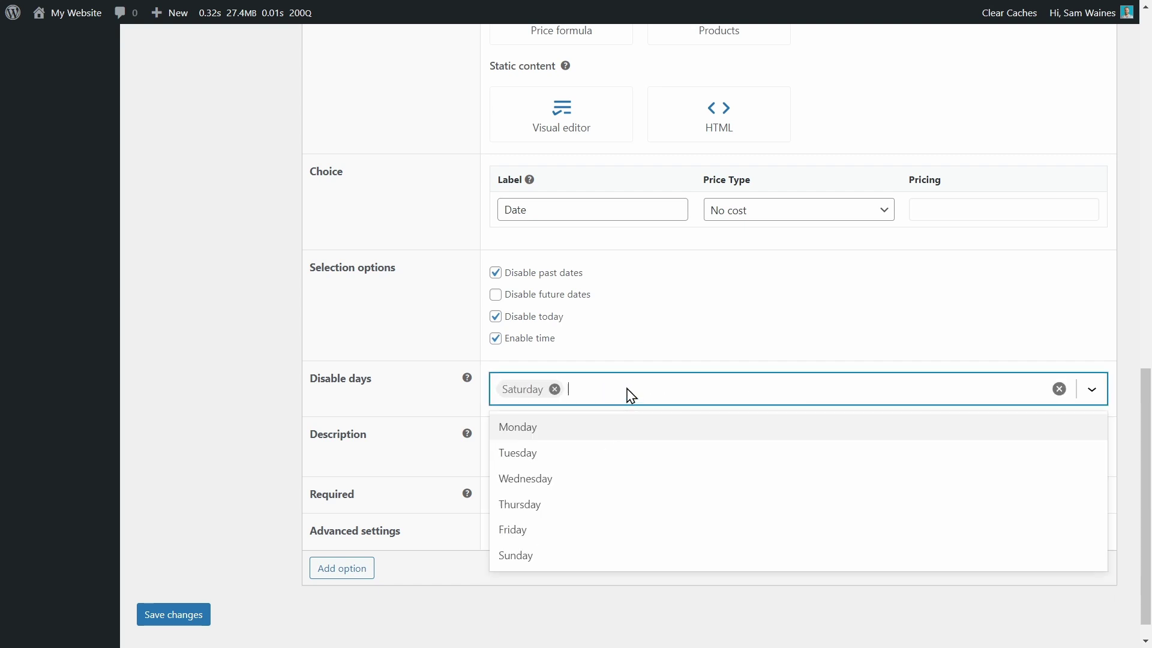
{"action": "left_click", "coordinate": [543, 557]}
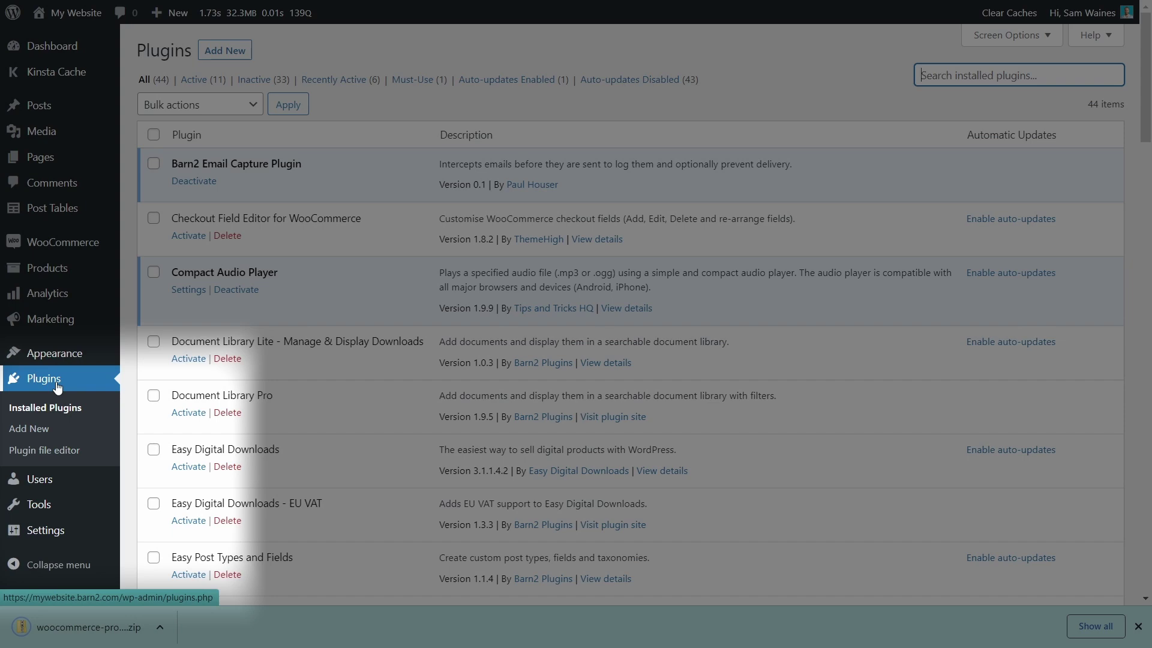
Upload and activate the WooCommerce Product Options zip, then complete its setup wizard
{"action": "left_click", "coordinate": [52, 435]}
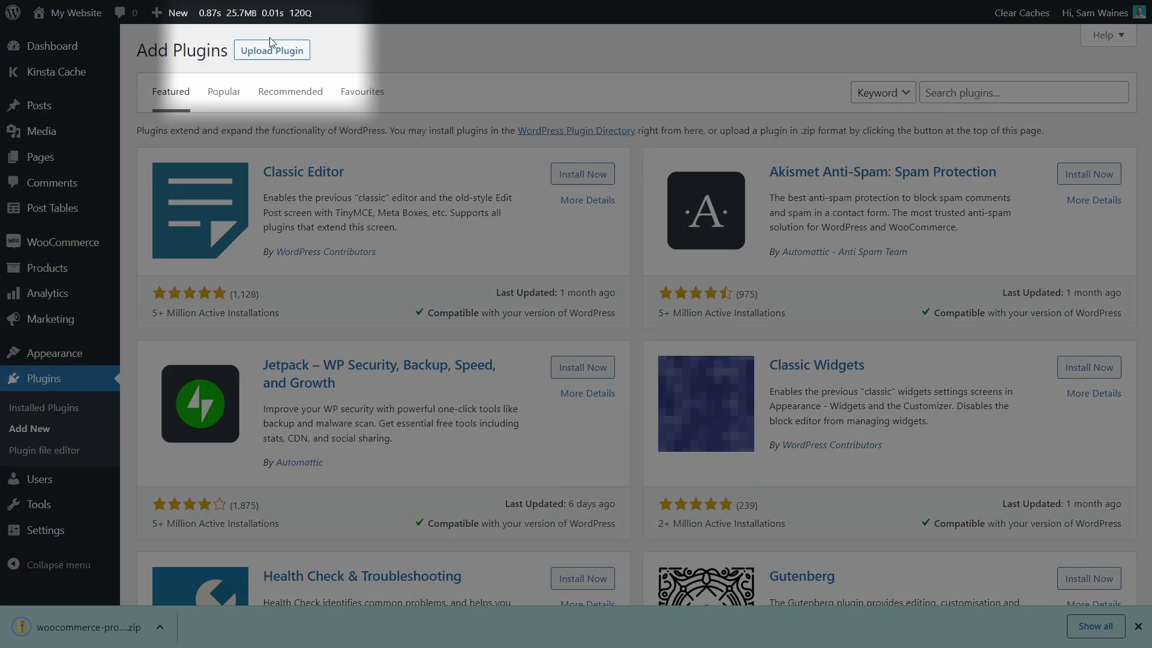
{"action": "left_click", "coordinate": [271, 49]}
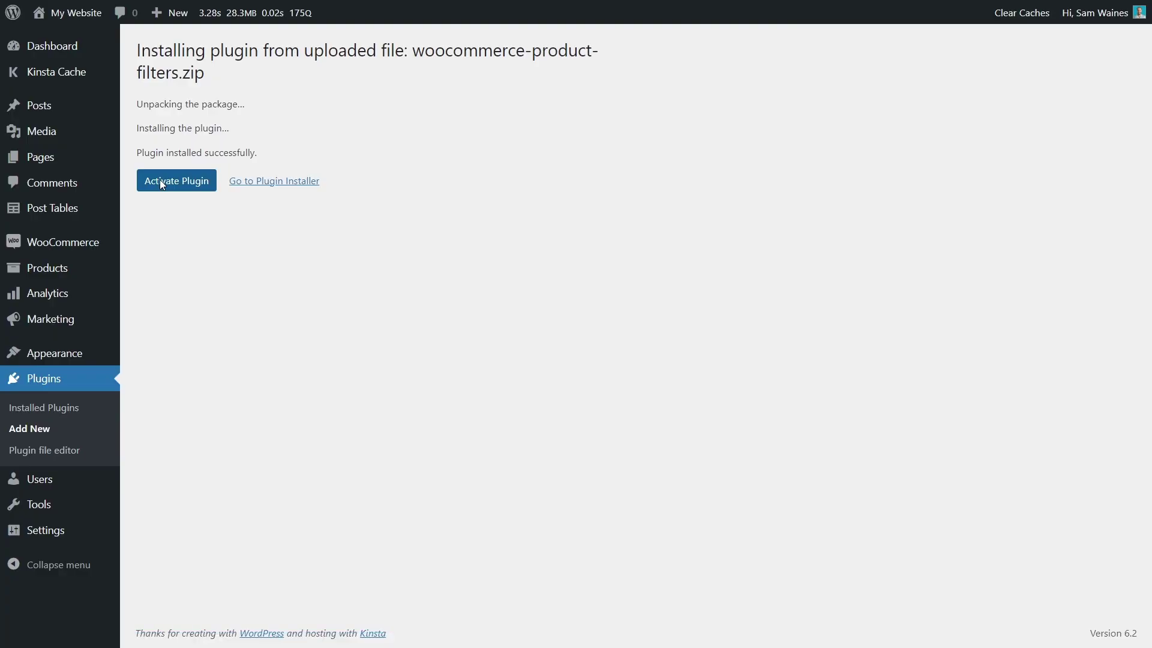
{"action": "left_click", "coordinate": [162, 182]}
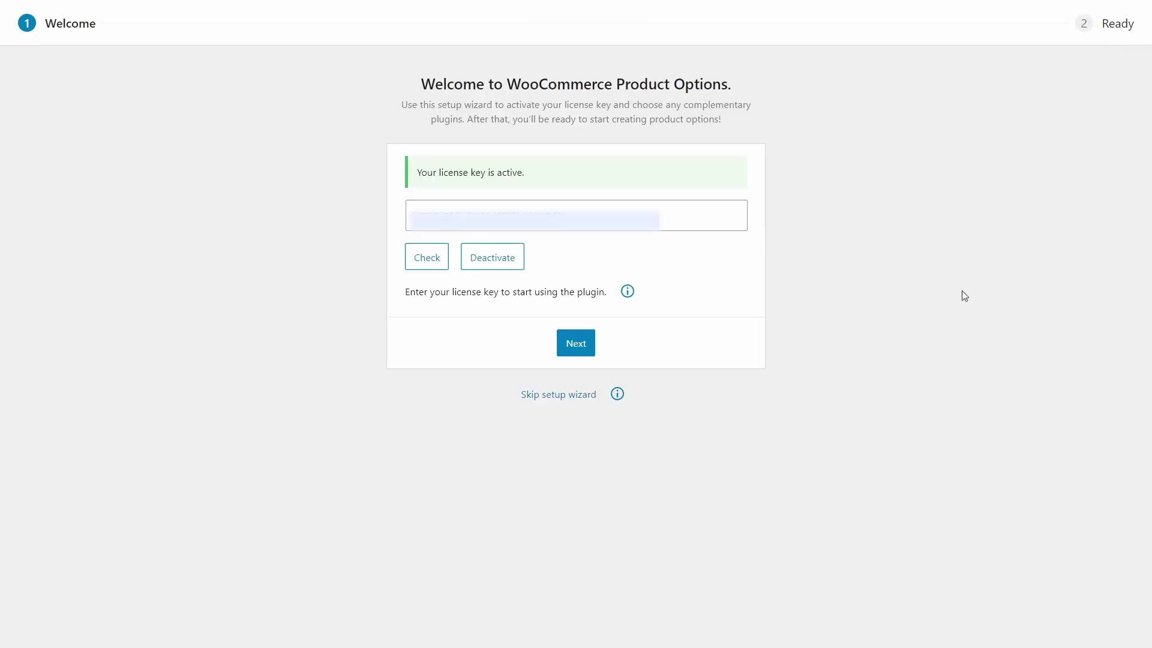
{"action": "left_click", "coordinate": [576, 354]}
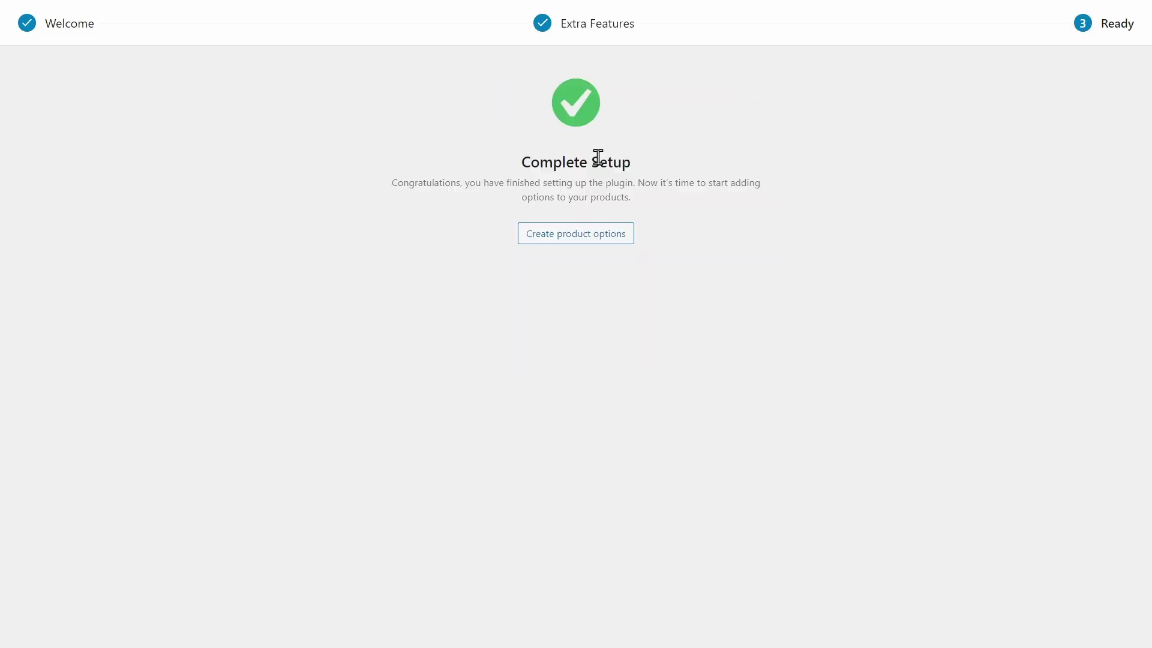
{"action": "left_click", "coordinate": [589, 235]}
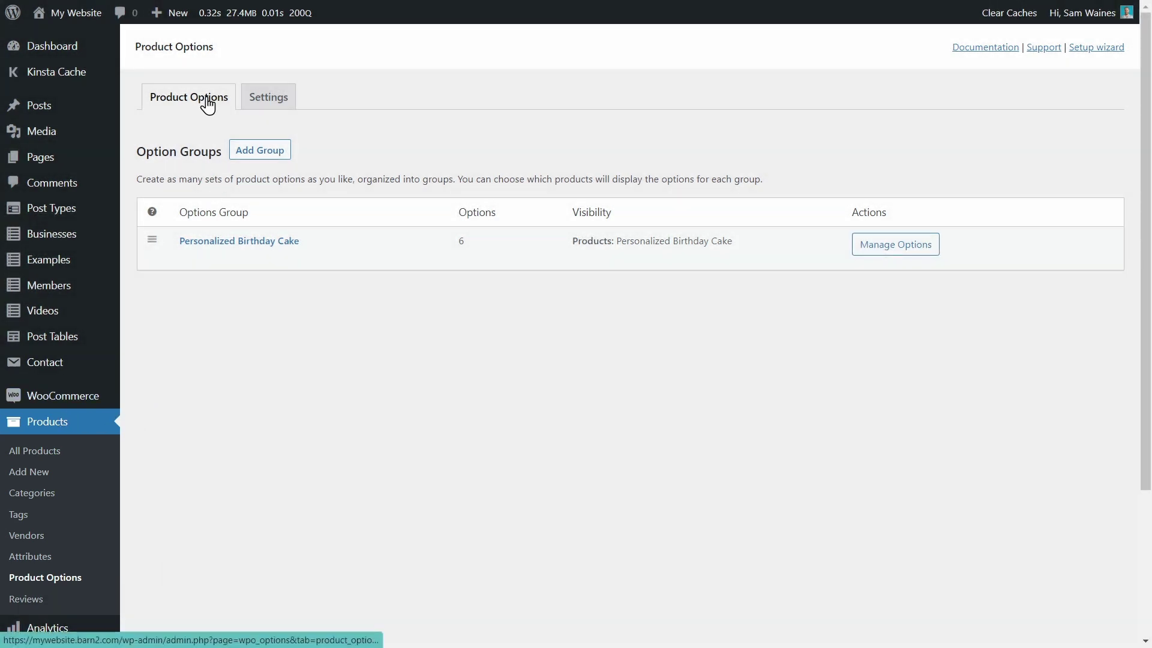
Add a Services option group covering the three massage products, with a Date-type option
{"action": "left_click", "coordinate": [245, 150]}
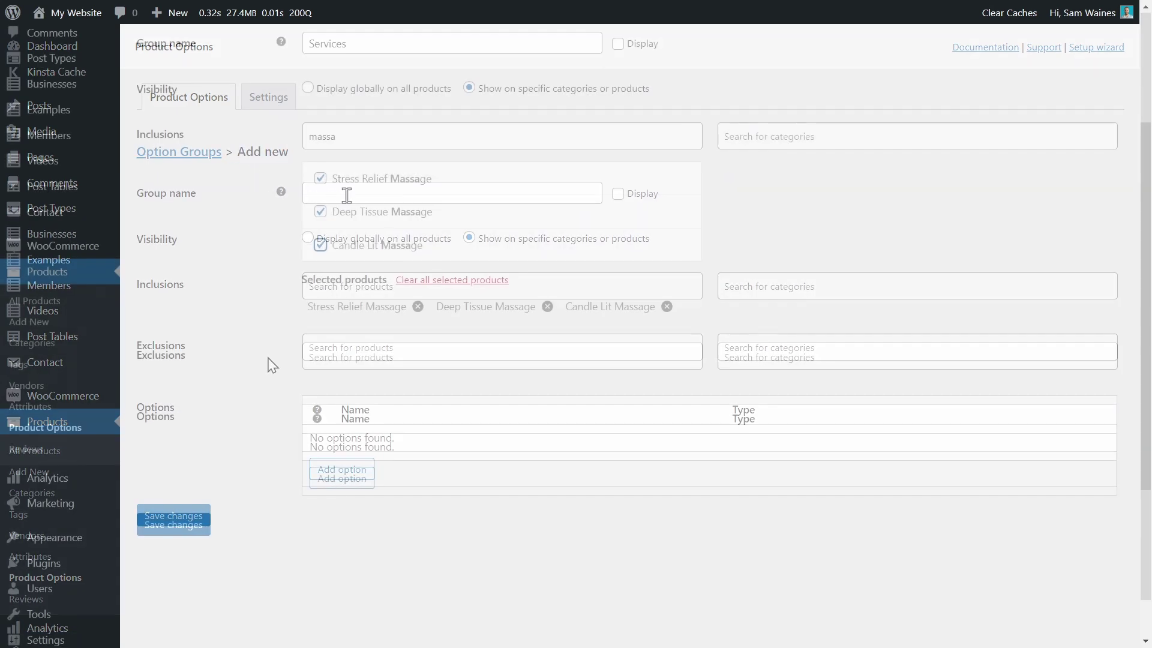
{"action": "left_click", "coordinate": [328, 490]}
{"action": "scroll", "coordinate": [865, 360], "scroll_direction": "down", "scroll_amount": 5}
{"action": "left_click", "coordinate": [1027, 356]}
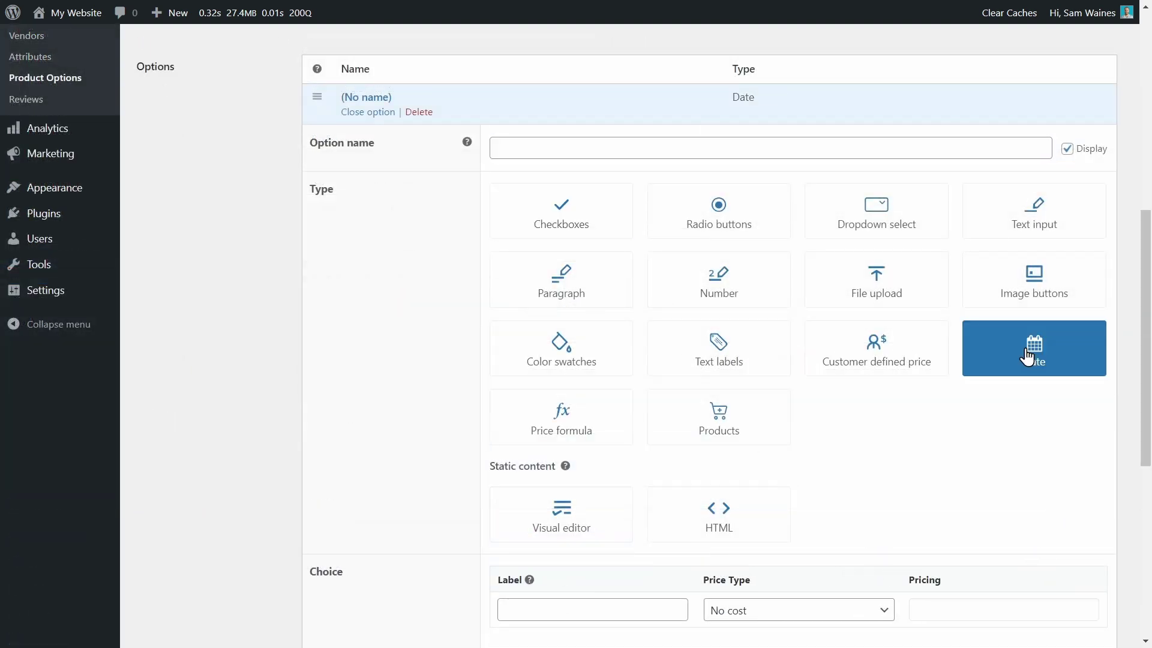
{"action": "scroll", "coordinate": [1021, 393], "scroll_direction": "down", "scroll_amount": 5}
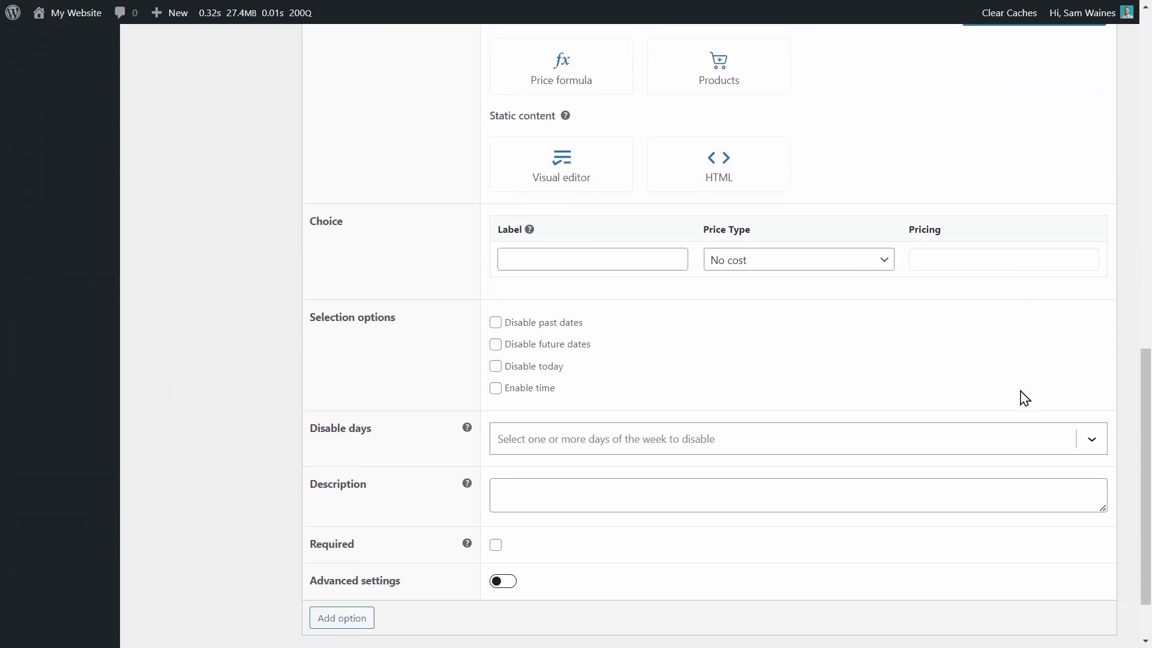
{"action": "scroll", "coordinate": [1024, 398], "scroll_direction": "down", "scroll_amount": 1}
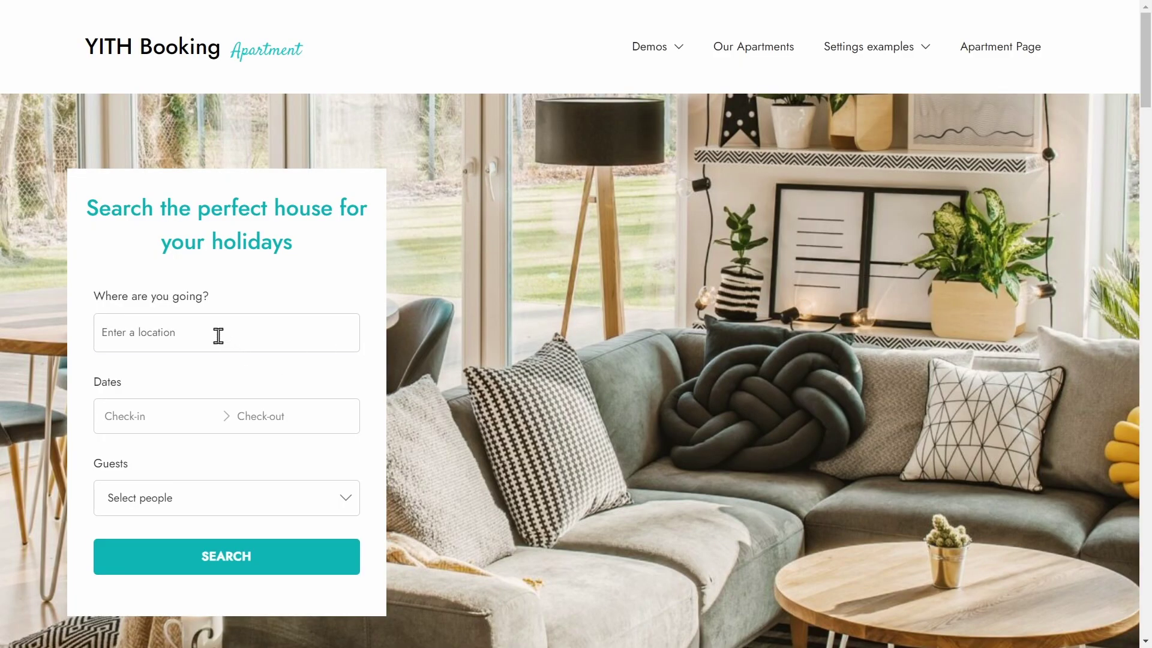
Set the destination to Amsterdam, Netherlands with a July 20–27 stay
{"action": "type", "text": "amster"}
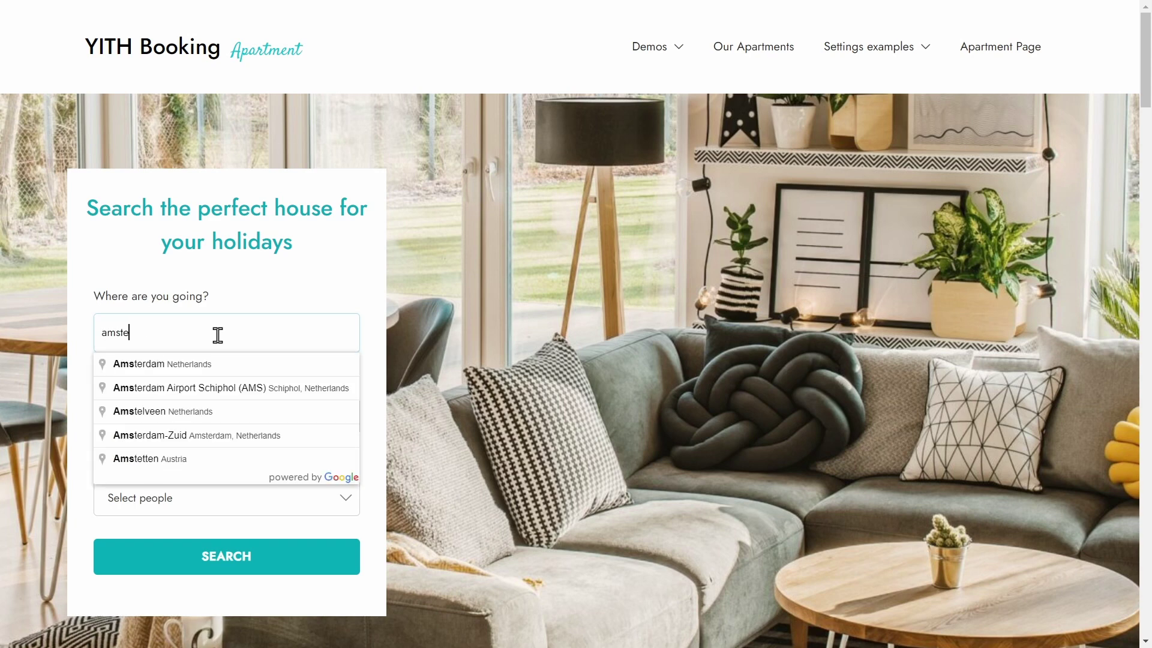
{"action": "left_click", "coordinate": [222, 369]}
{"action": "left_click", "coordinate": [169, 413]}
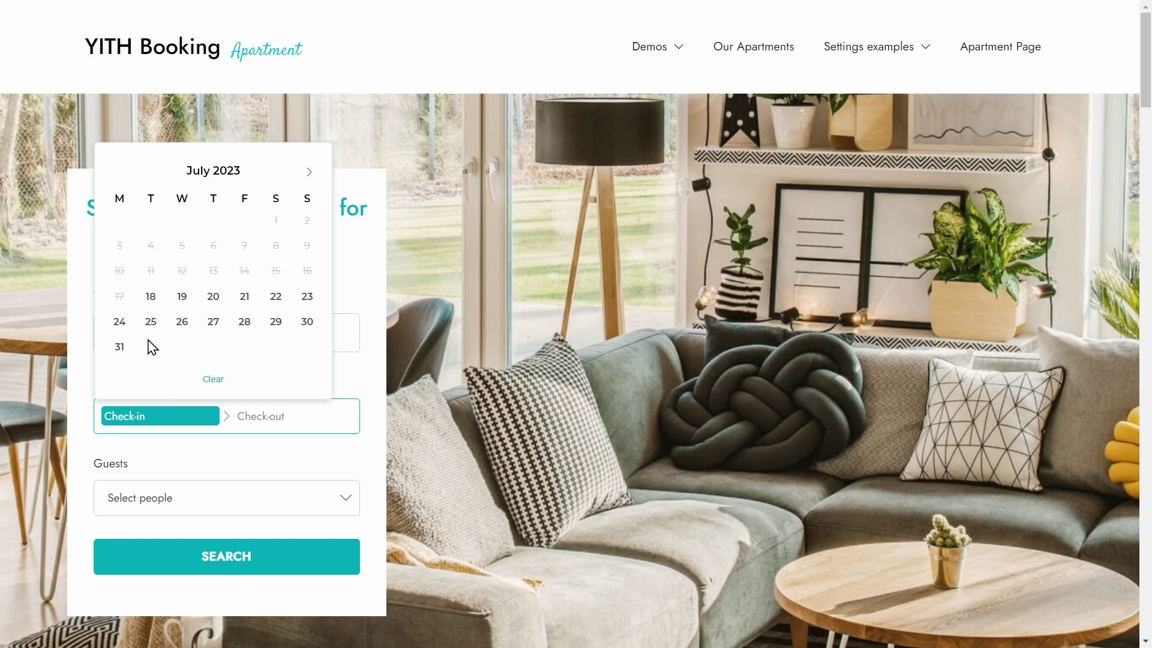
{"action": "left_click", "coordinate": [215, 299]}
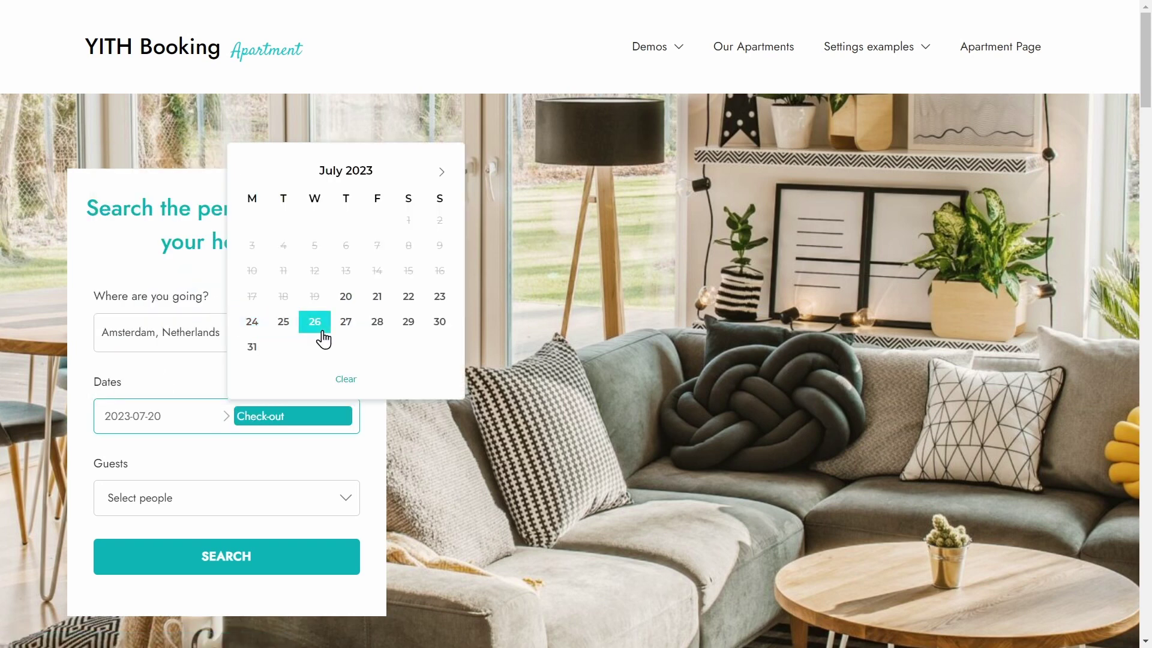
{"action": "left_click", "coordinate": [344, 324]}
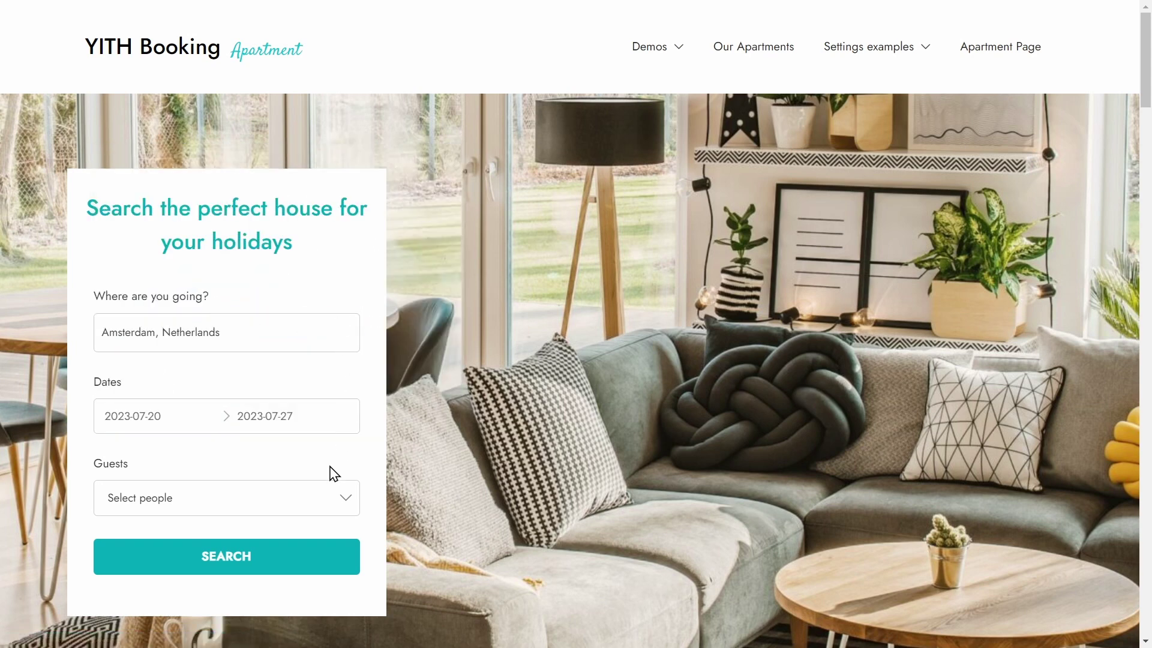
Set the guest count to 2 persons and run the search
{"action": "left_click", "coordinate": [290, 511]}
{"action": "scroll", "coordinate": [302, 474], "scroll_direction": "down", "scroll_amount": 3}
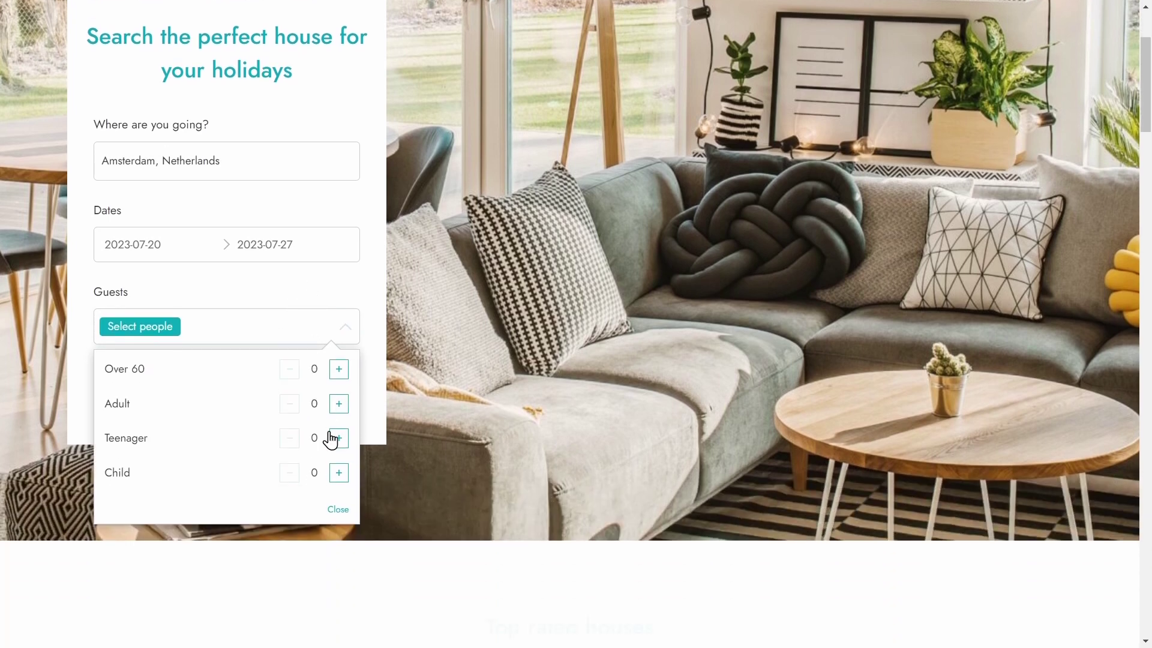
{"action": "left_click", "coordinate": [339, 375]}
{"action": "left_click", "coordinate": [303, 262]}
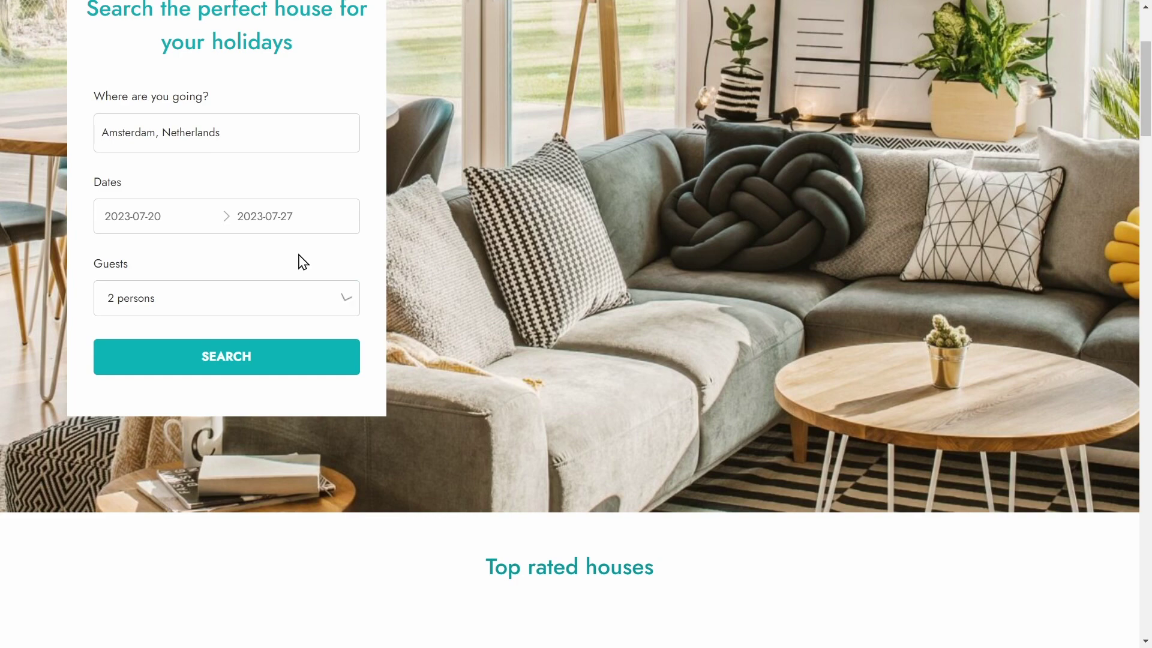
{"action": "left_click", "coordinate": [309, 360]}
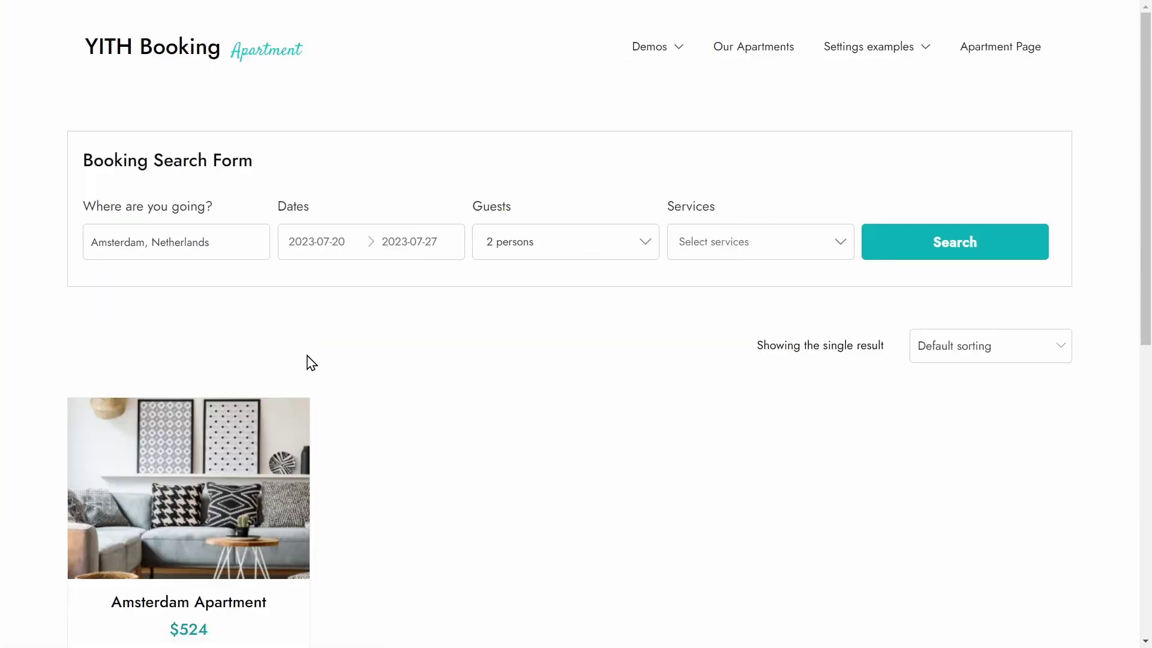
View the Amsterdam Apartment listing, then go to the Hair color + Haircut service page
{"action": "scroll", "coordinate": [450, 345], "scroll_direction": "down", "scroll_amount": 2}
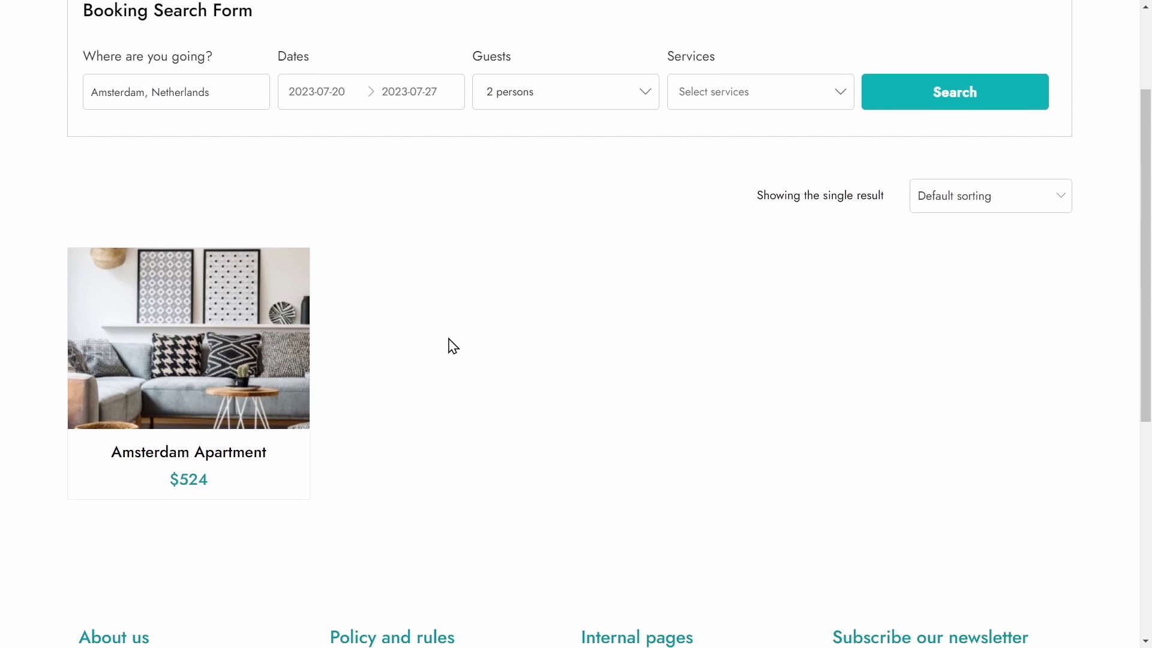
{"action": "left_click", "coordinate": [224, 365]}
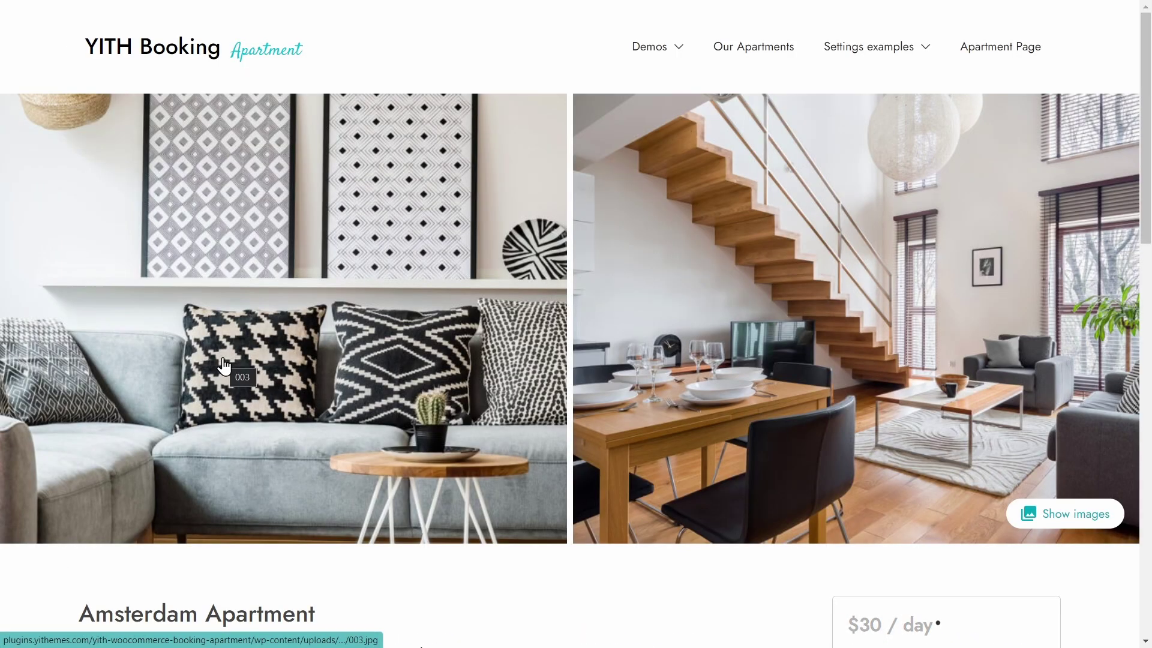
{"action": "scroll", "coordinate": [532, 334], "scroll_direction": "down", "scroll_amount": 6}
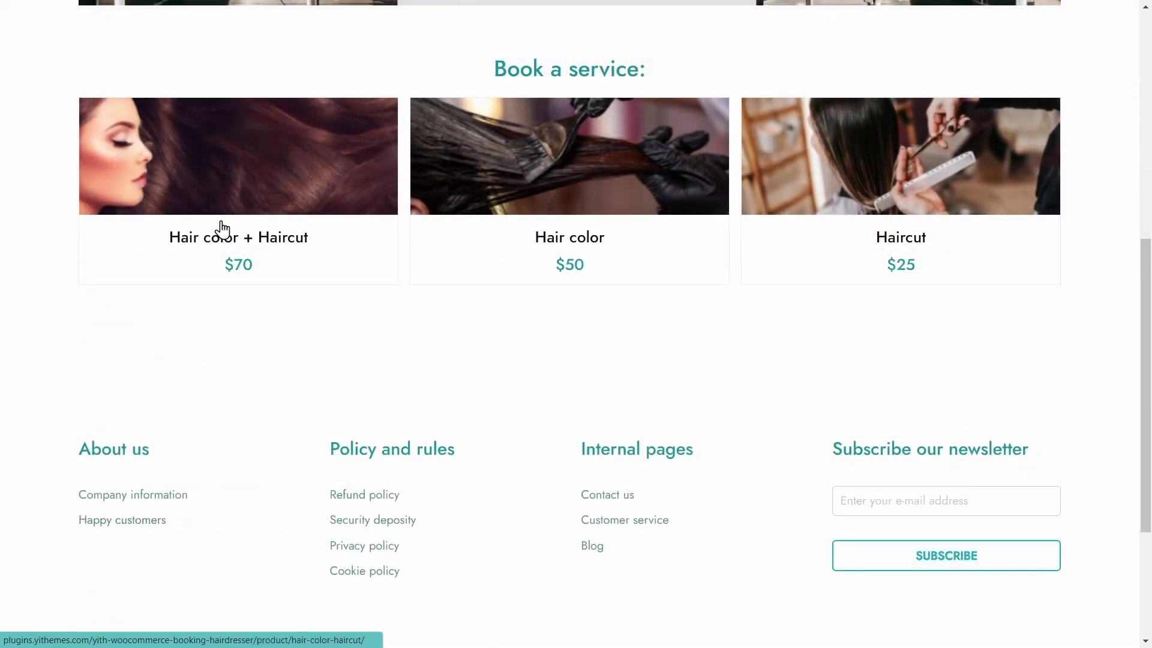
{"action": "left_click", "coordinate": [221, 228]}
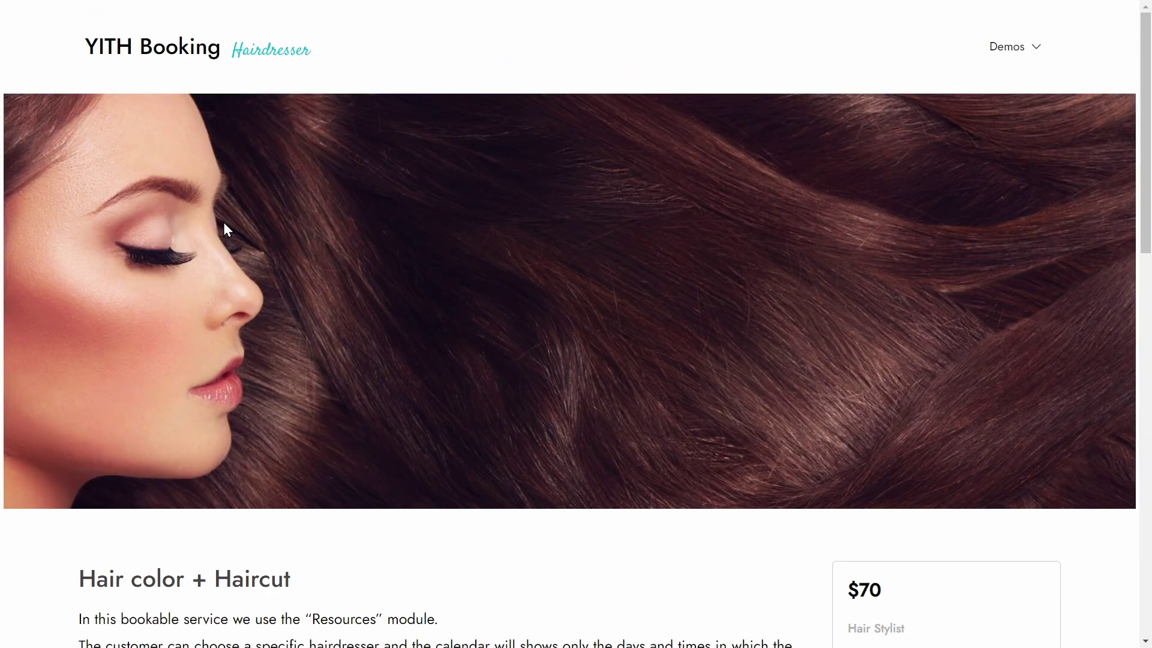
{"action": "scroll", "coordinate": [704, 254], "scroll_direction": "down", "scroll_amount": 8}
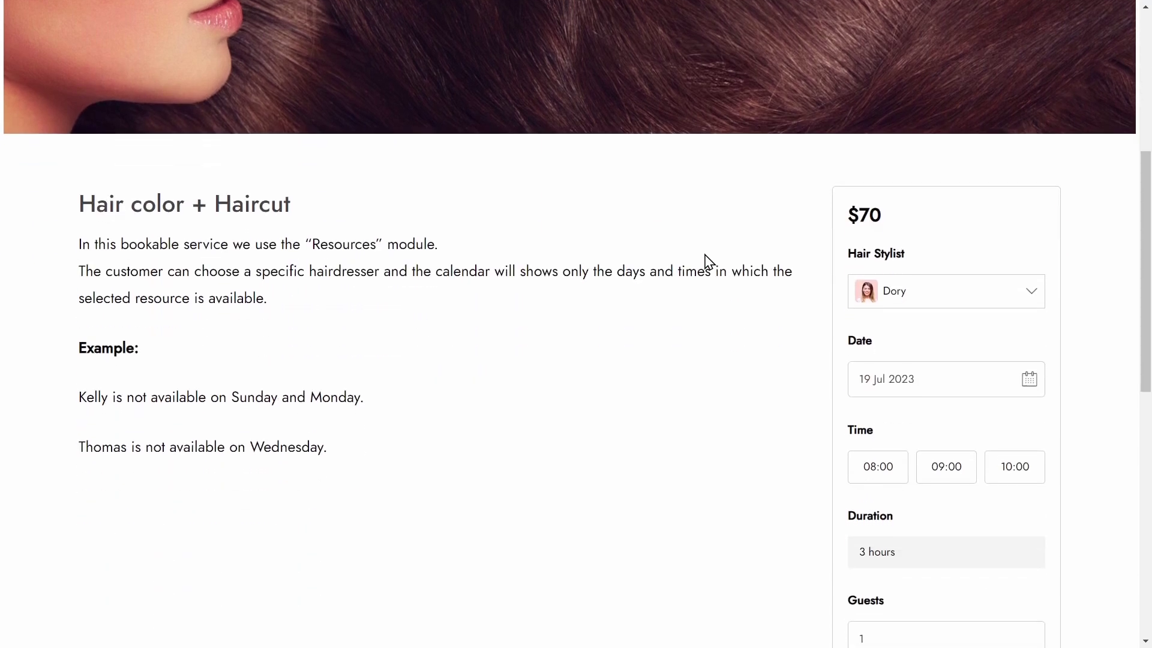
Choose a different hair stylist and submit the $70 Hair color + Haircut booking
{"action": "left_click", "coordinate": [989, 174]}
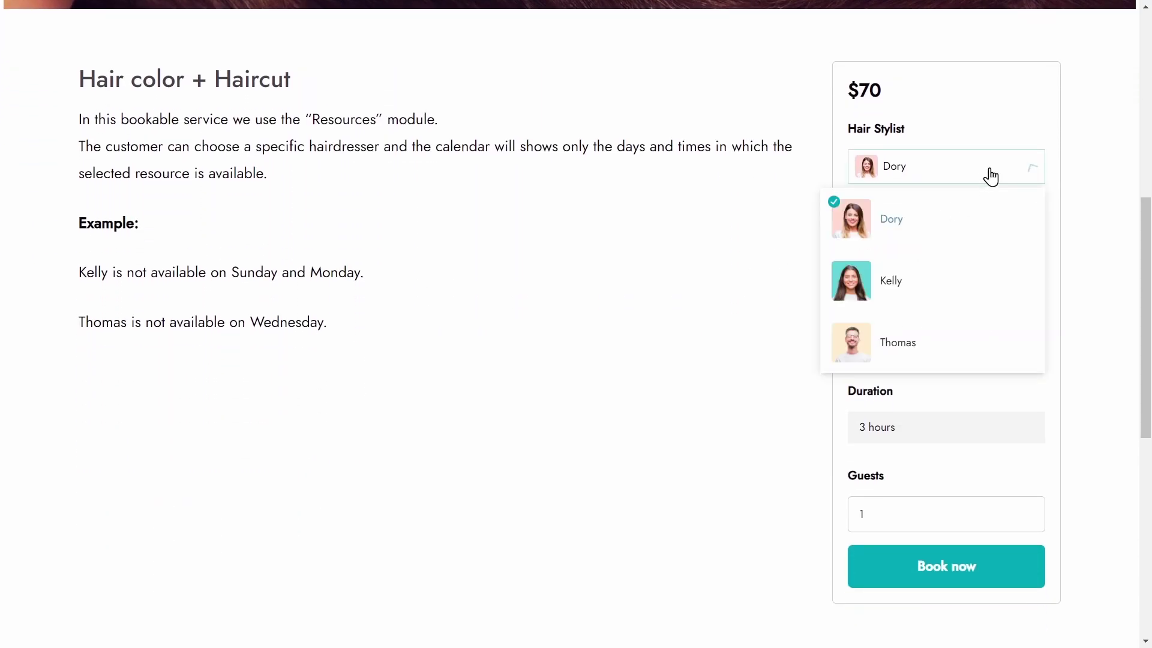
{"action": "left_click", "coordinate": [931, 284]}
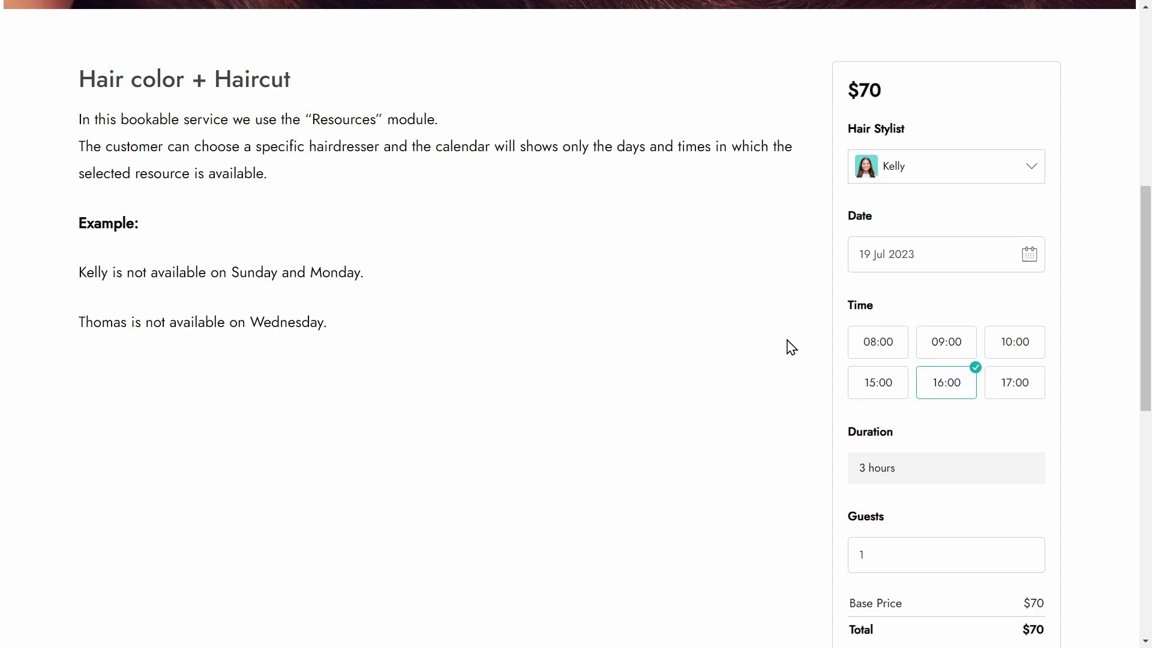
{"action": "scroll", "coordinate": [792, 347], "scroll_direction": "down", "scroll_amount": 5}
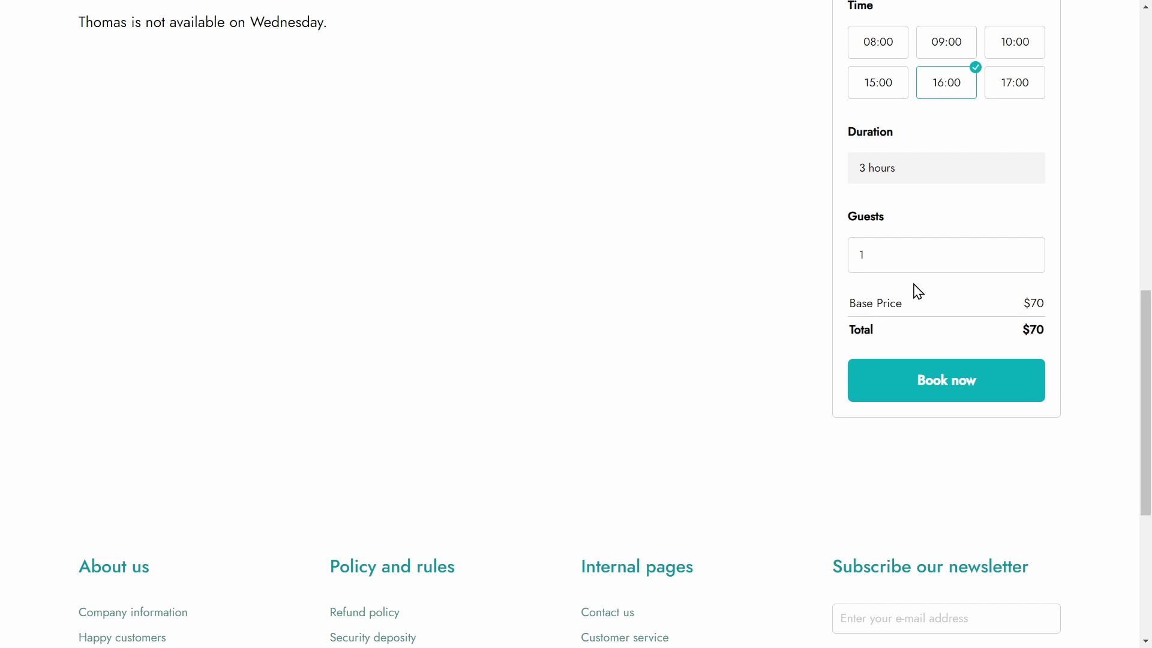
{"action": "left_click", "coordinate": [960, 377]}
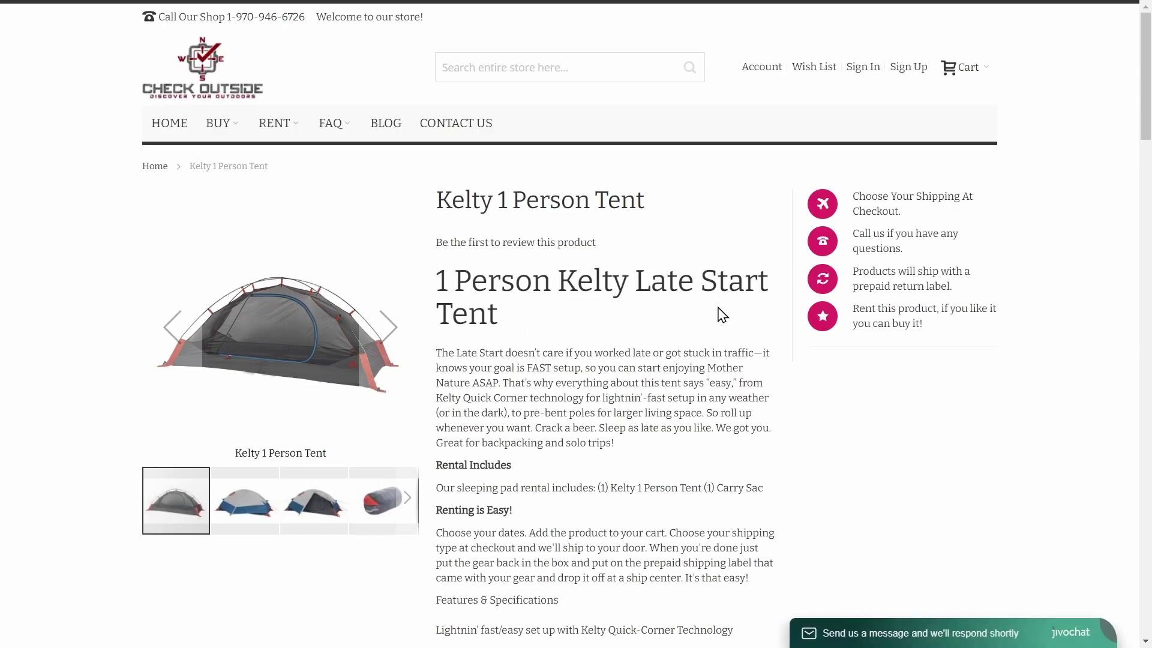
{"action": "scroll", "coordinate": [722, 311], "scroll_direction": "down", "scroll_amount": 6}
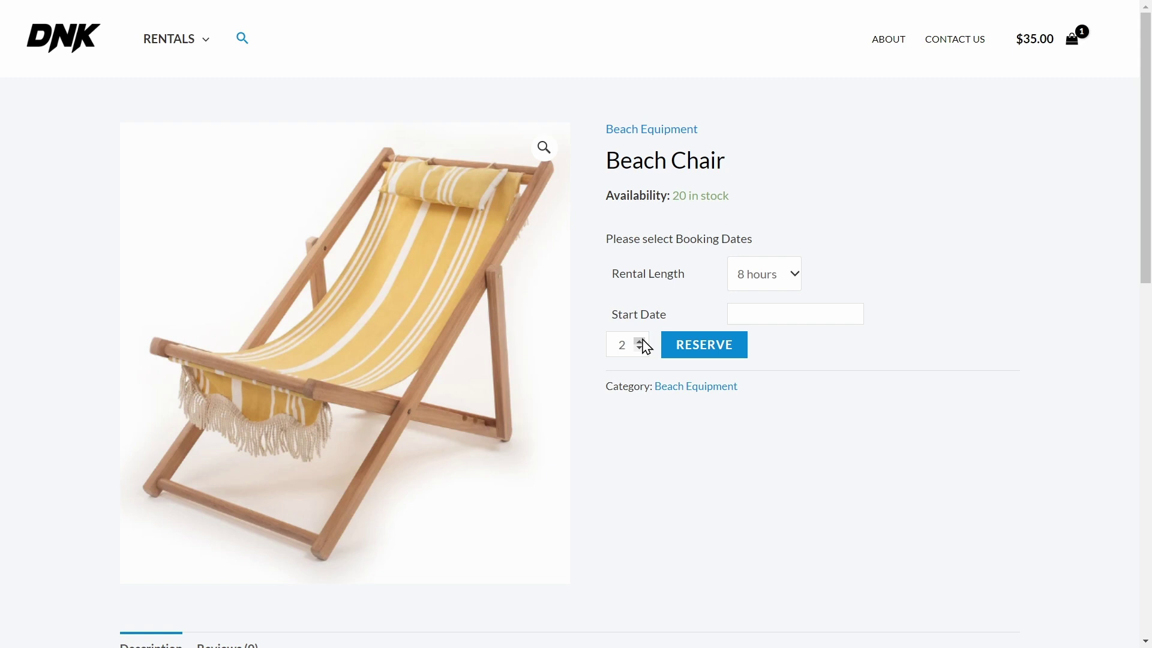
Set 3 Beach Chairs with a July 22, 2023 start date
{"action": "left_click", "coordinate": [639, 340]}
{"action": "left_click", "coordinate": [809, 314]}
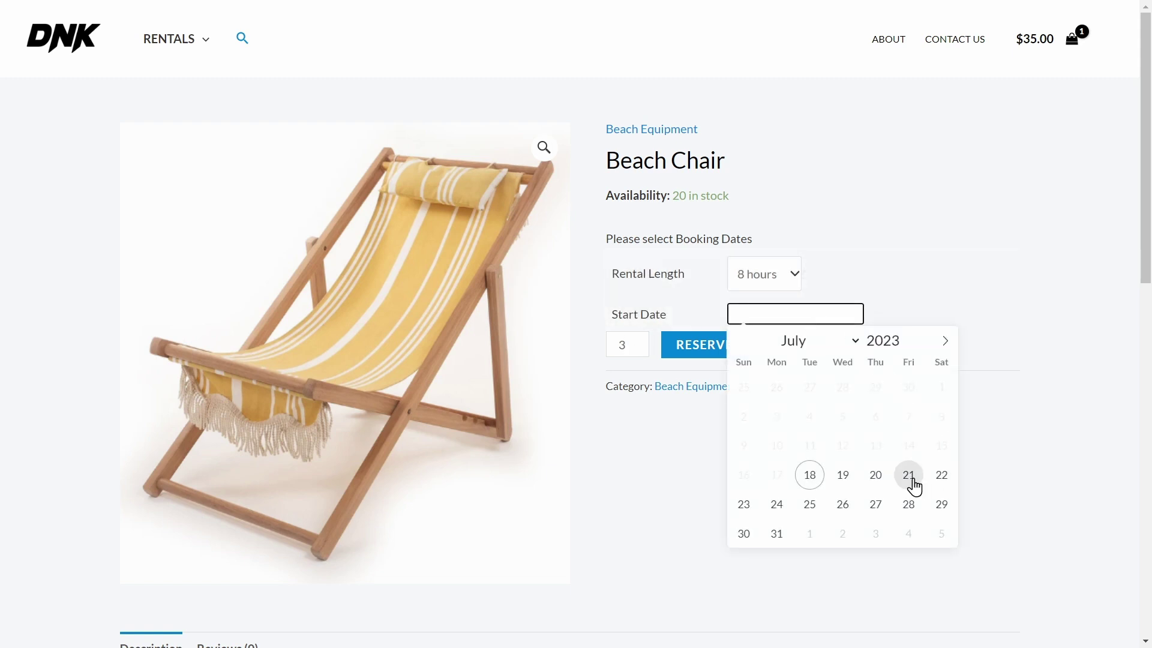
{"action": "left_click", "coordinate": [941, 478]}
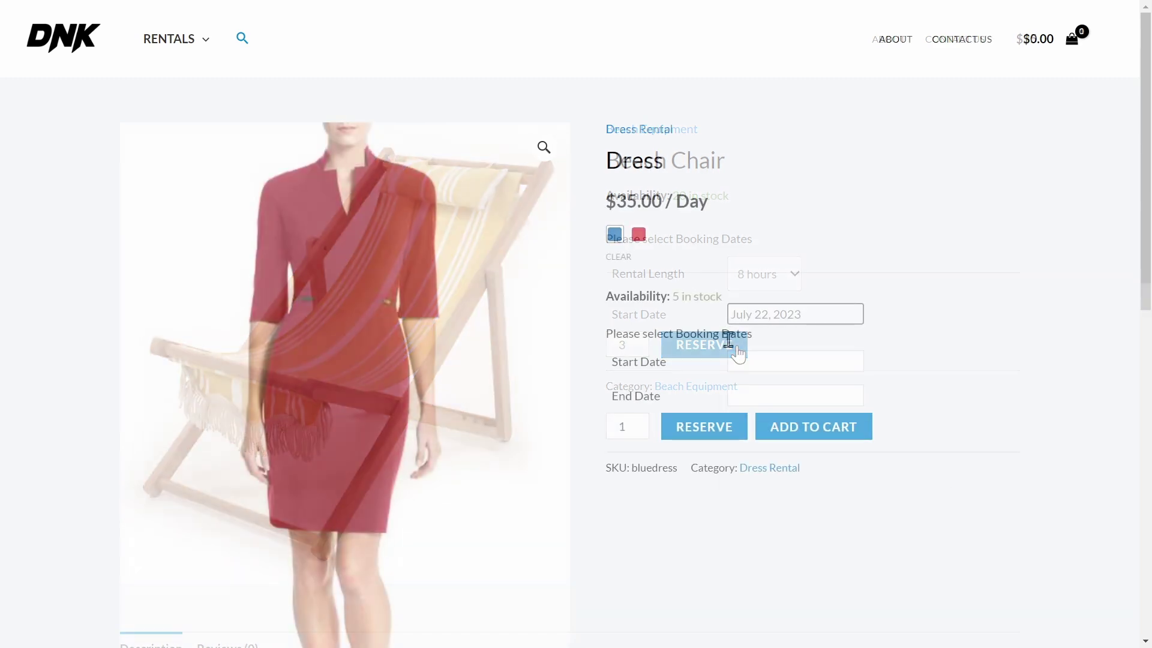
Give the Dress rental dates of July 21–23, 2023 and quantity 2
{"action": "left_click", "coordinate": [741, 363]}
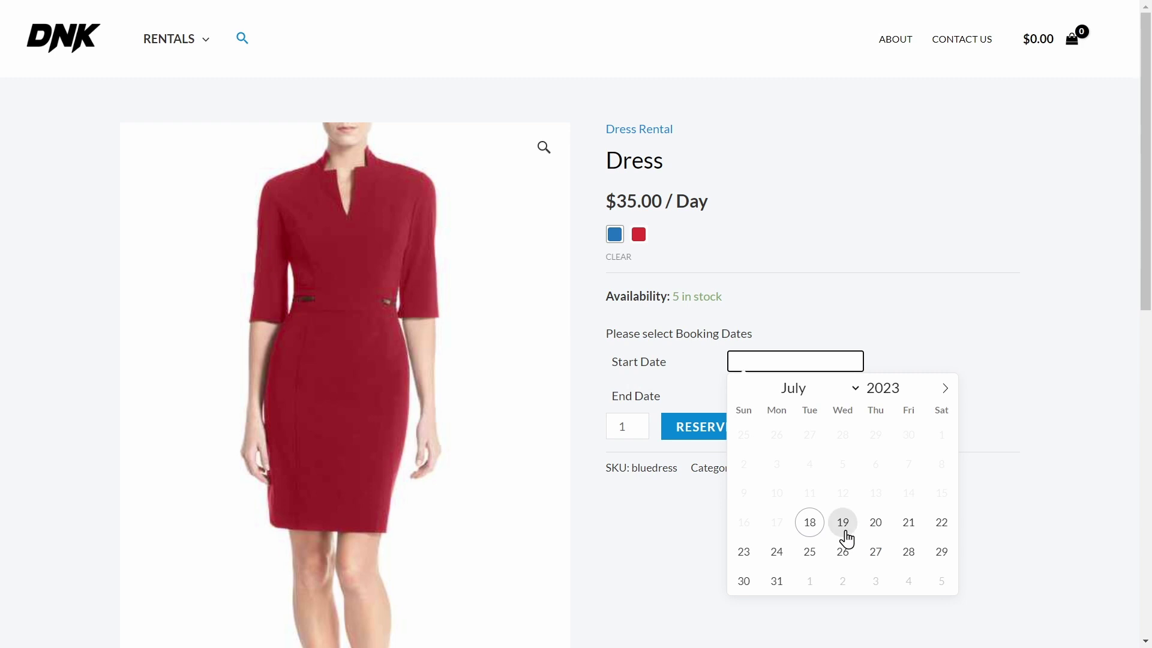
{"action": "left_click", "coordinate": [909, 537]}
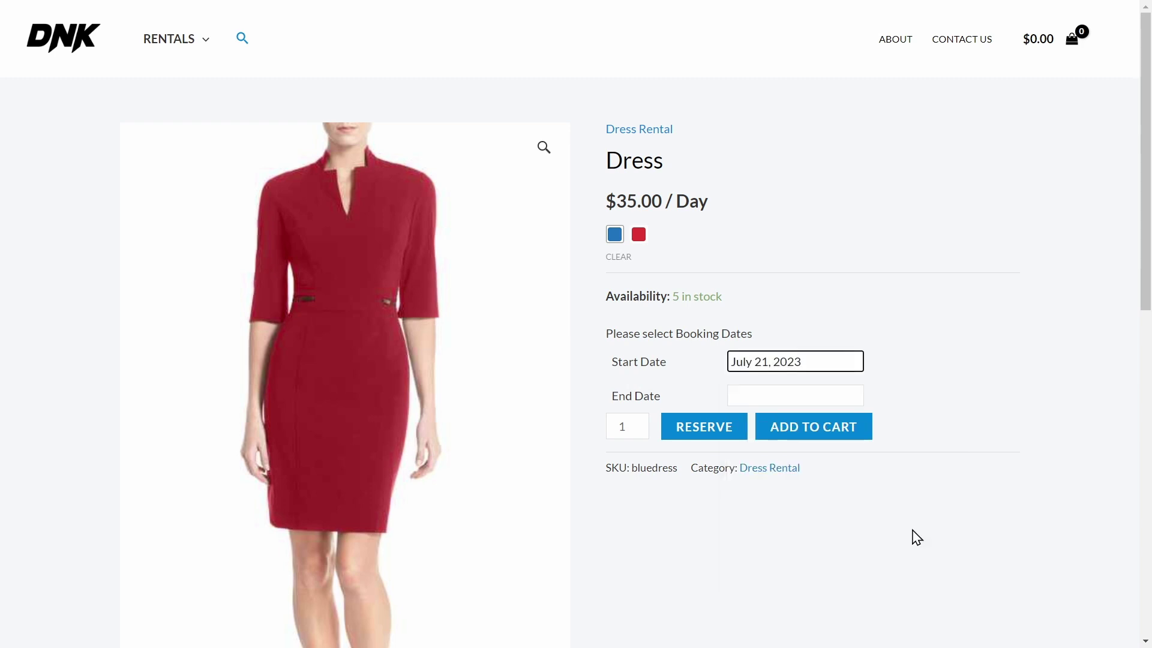
{"action": "left_click", "coordinate": [773, 397]}
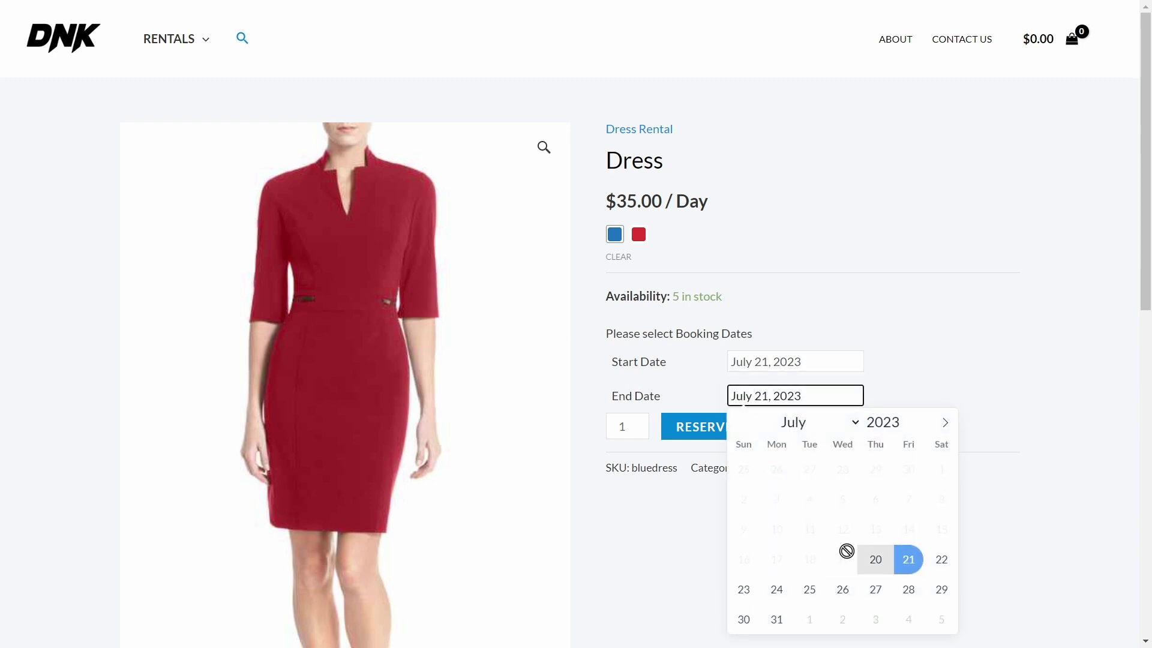
{"action": "left_click", "coordinate": [744, 591]}
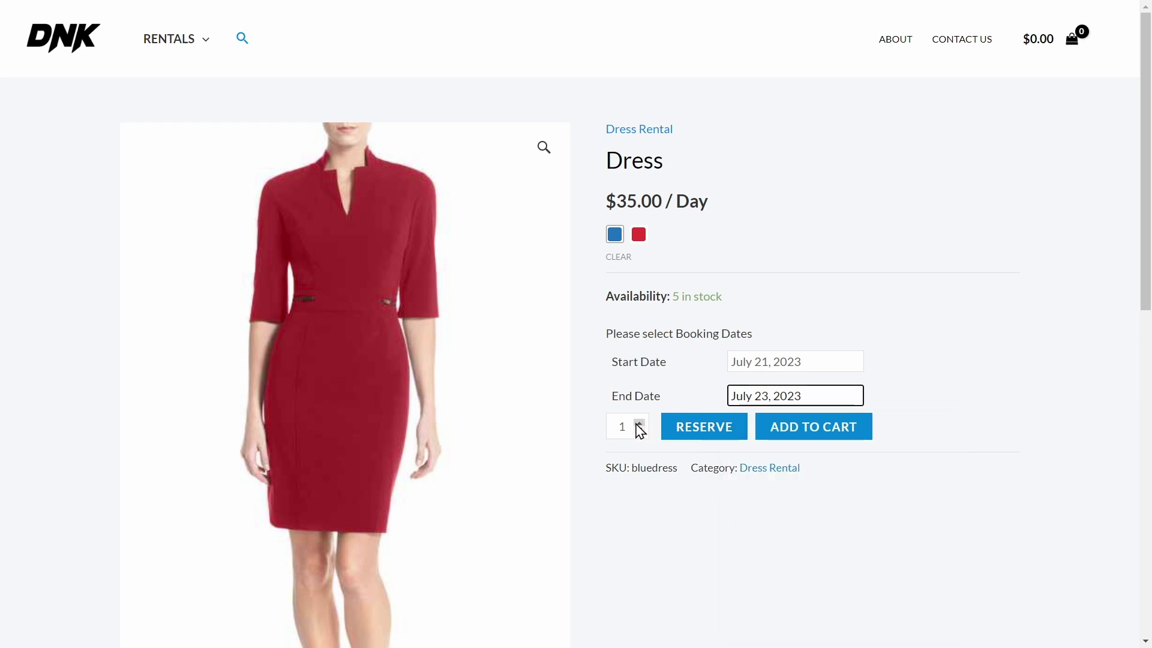
{"action": "left_click", "coordinate": [639, 423]}
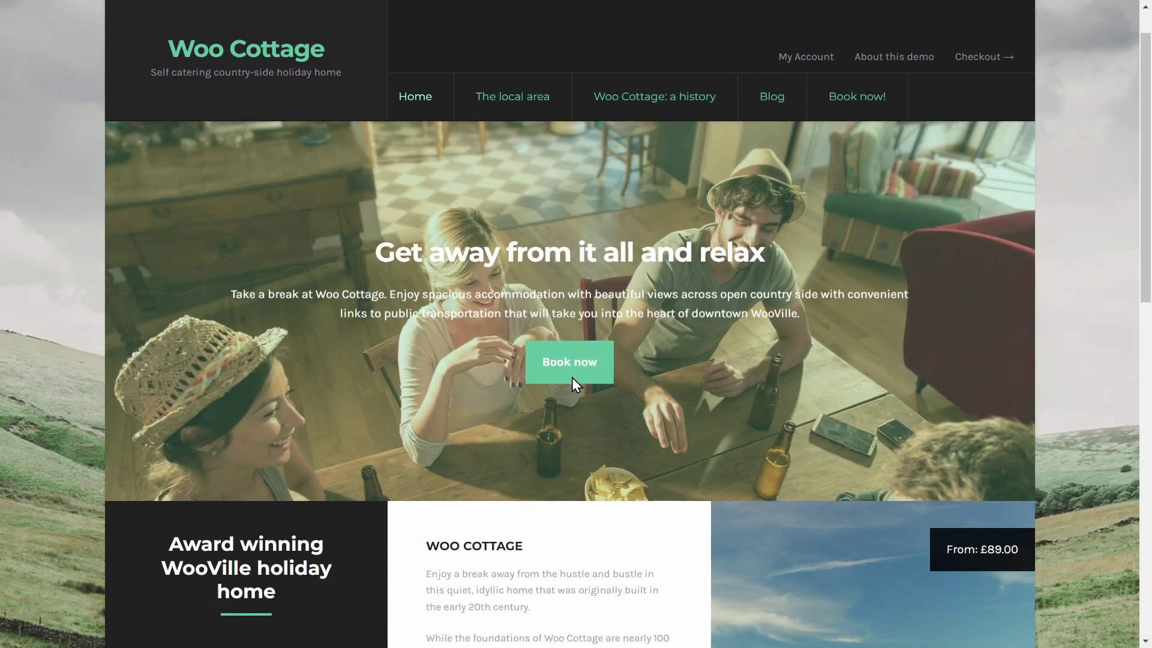
Select a July 22–24 stay at Woo Cottage, costing £267.00
{"action": "left_click", "coordinate": [571, 377]}
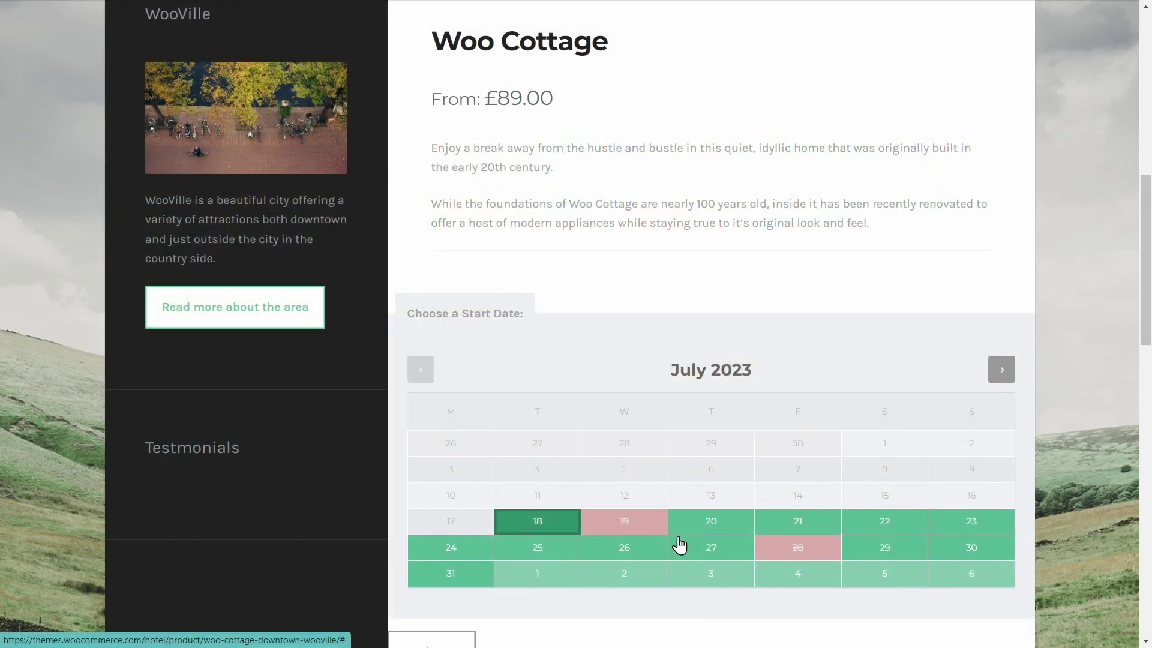
{"action": "left_click", "coordinate": [876, 525]}
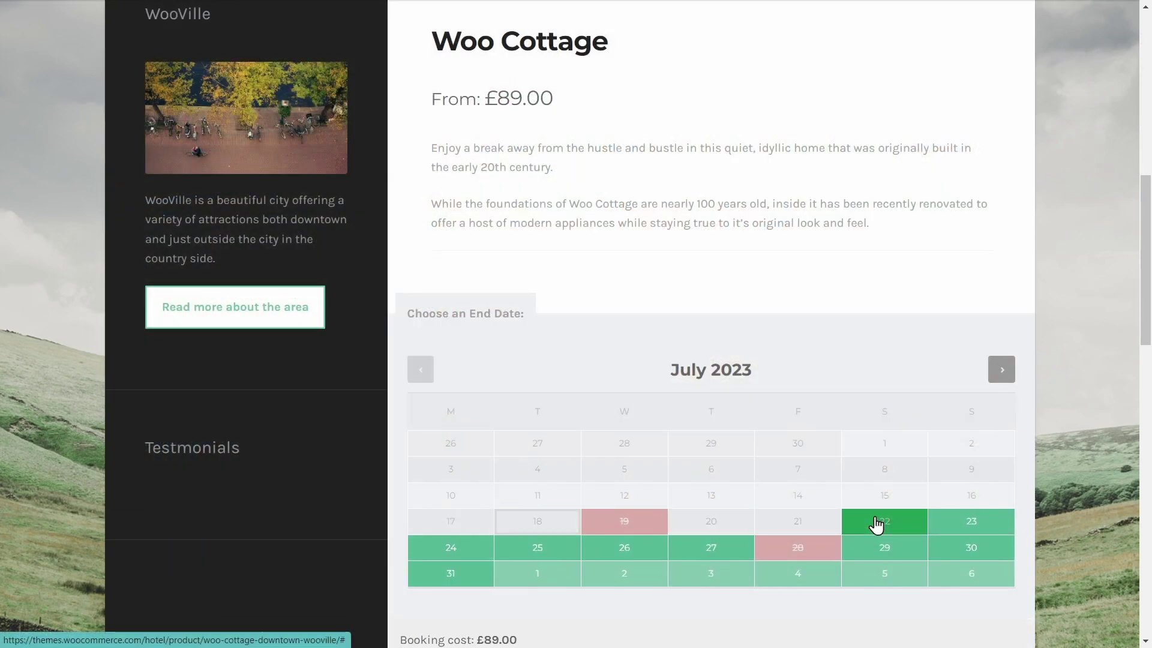
{"action": "left_click", "coordinate": [460, 557]}
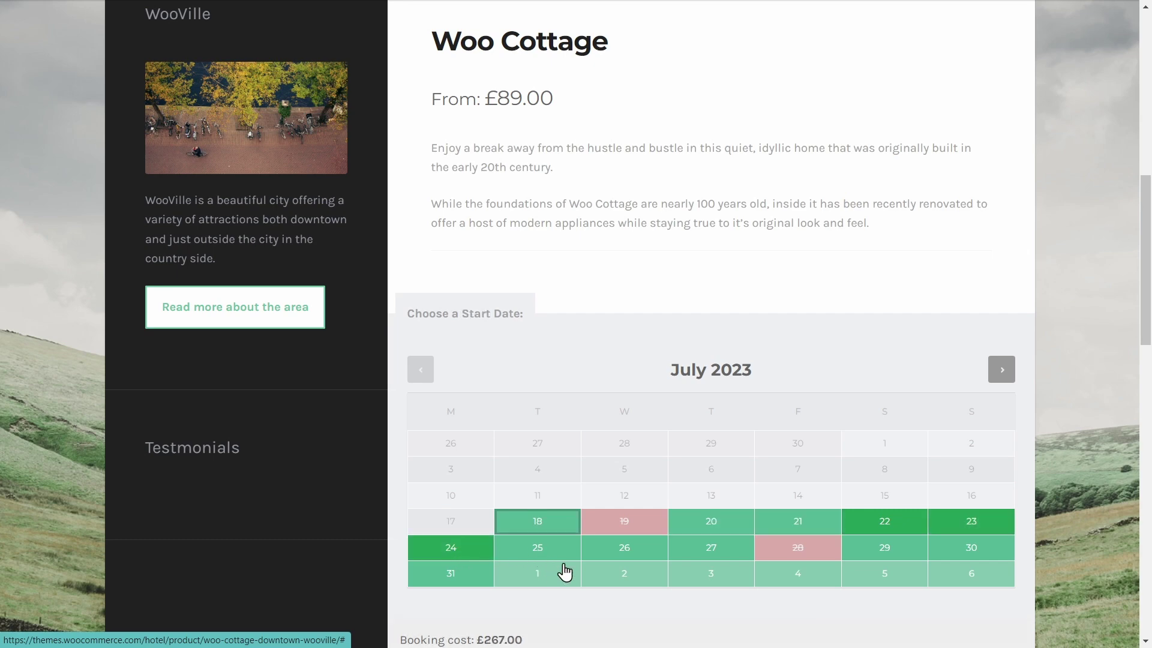
{"action": "scroll", "coordinate": [565, 572], "scroll_direction": "down", "scroll_amount": 3}
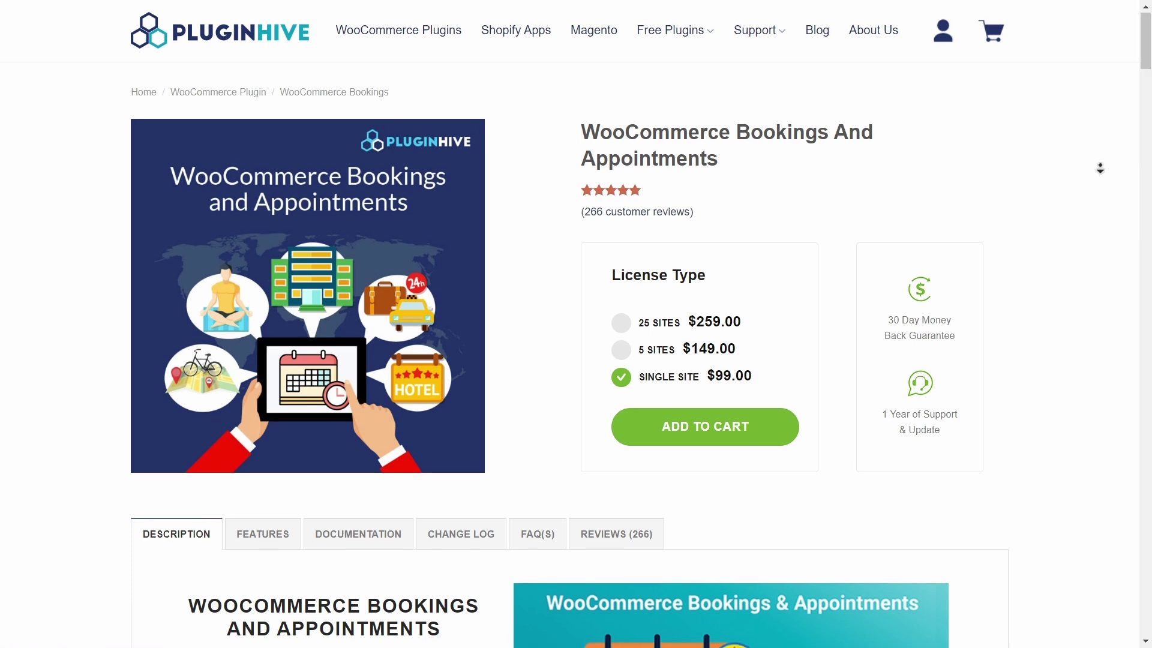
Scroll through the PluginHive booking calendar demos down to the Manage Availability rules
{"action": "scroll", "coordinate": [1096, 180], "scroll_direction": "down", "scroll_amount": 3}
{"action": "scroll", "coordinate": [1097, 207], "scroll_direction": "down", "scroll_amount": 8}
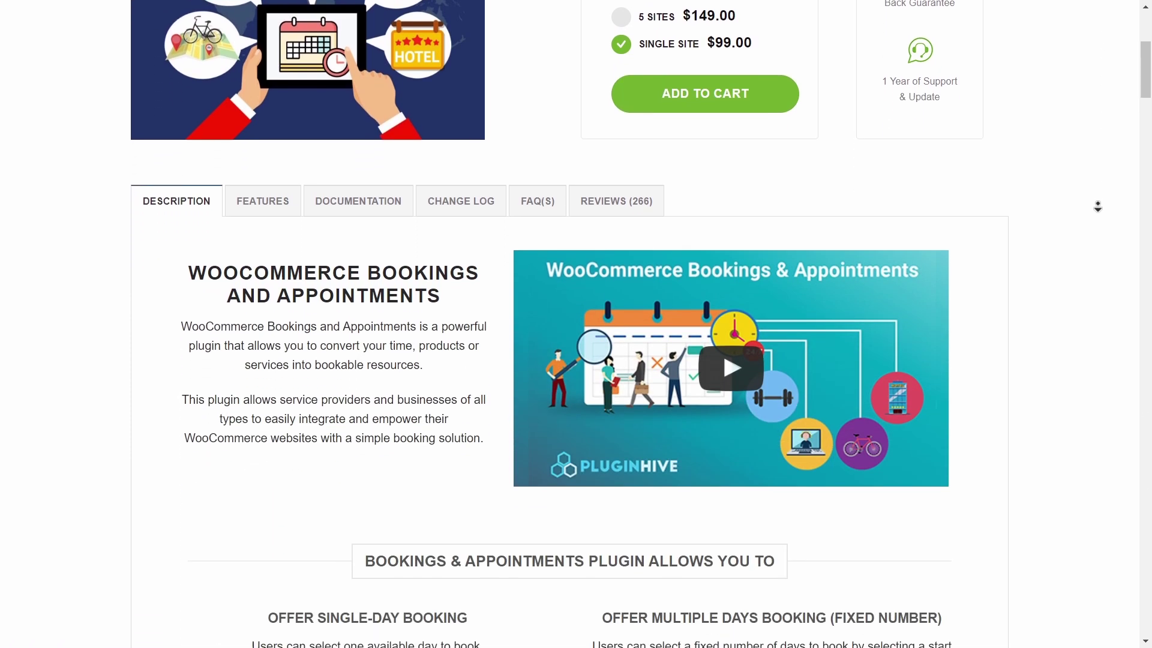
{"action": "scroll", "coordinate": [1097, 194], "scroll_direction": "down", "scroll_amount": 3}
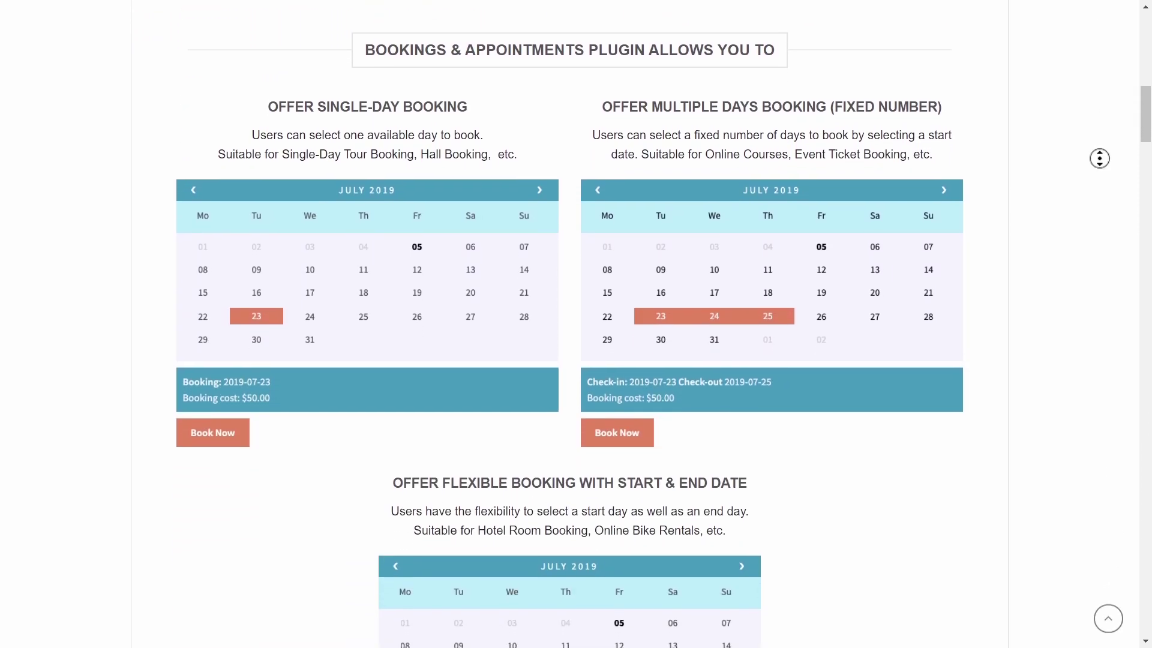
{"action": "scroll", "coordinate": [1099, 159], "scroll_direction": "down", "scroll_amount": 5}
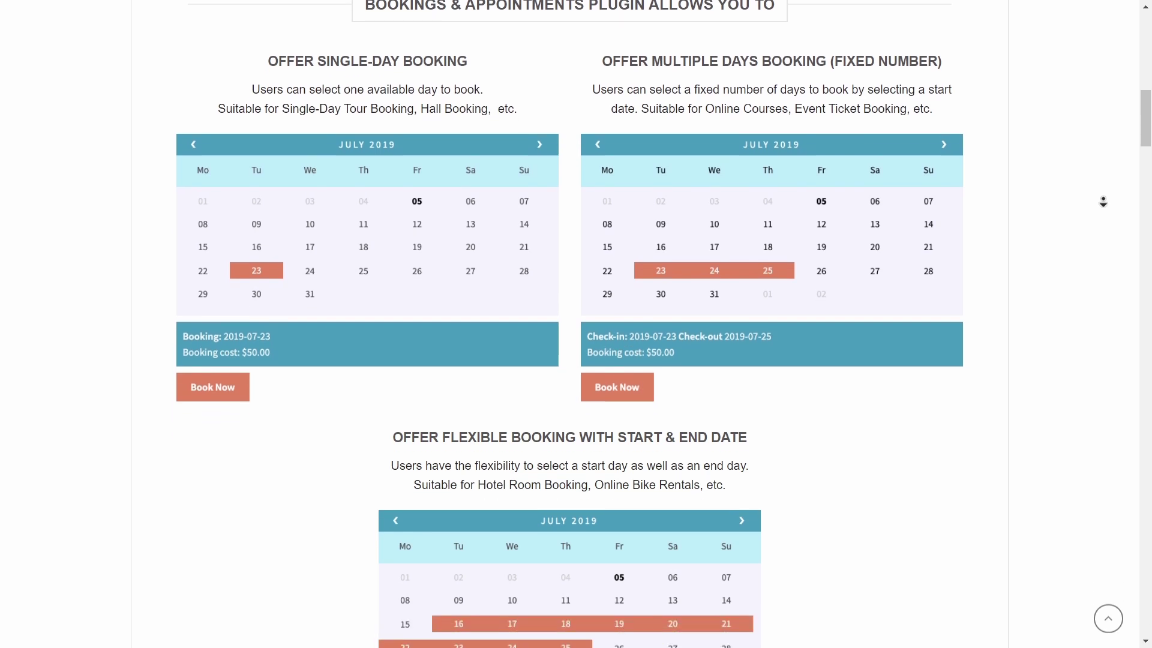
{"action": "scroll", "coordinate": [1105, 194], "scroll_direction": "down", "scroll_amount": 1}
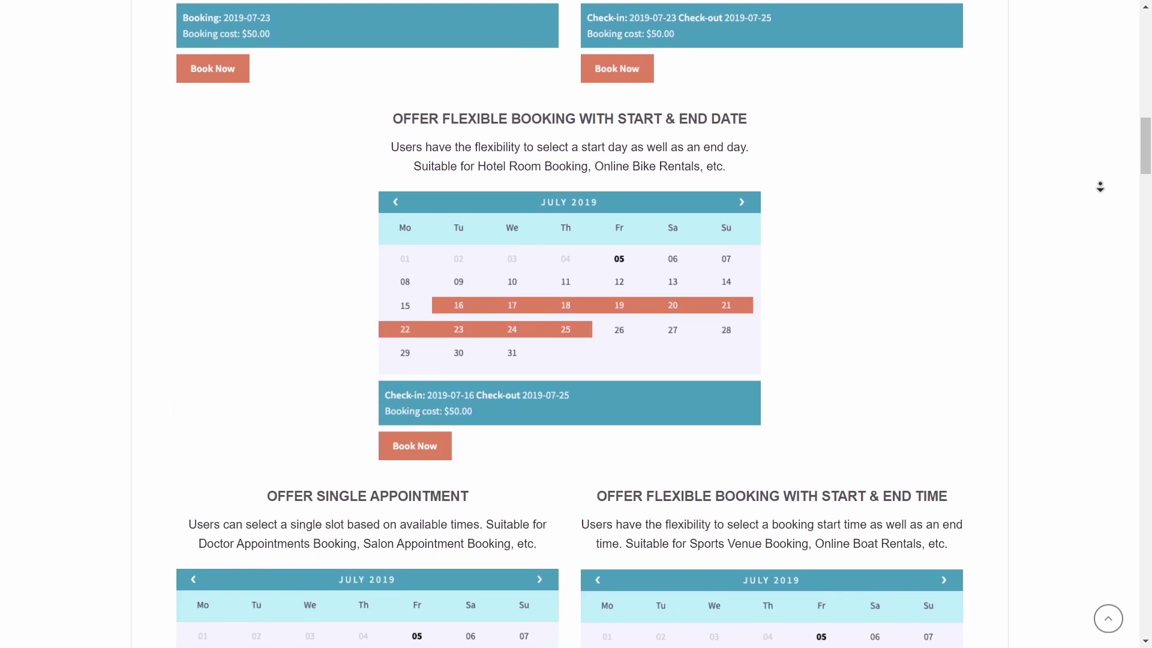
{"action": "scroll", "coordinate": [1099, 204], "scroll_direction": "down", "scroll_amount": 6}
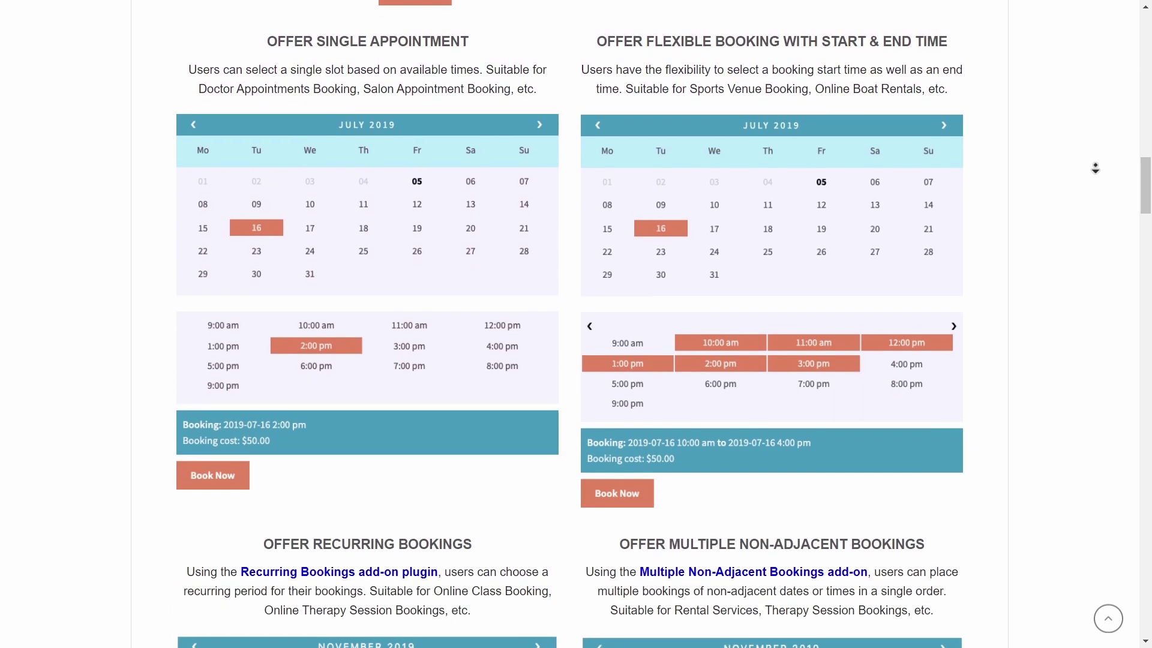
{"action": "scroll", "coordinate": [1099, 204], "scroll_direction": "down", "scroll_amount": 2}
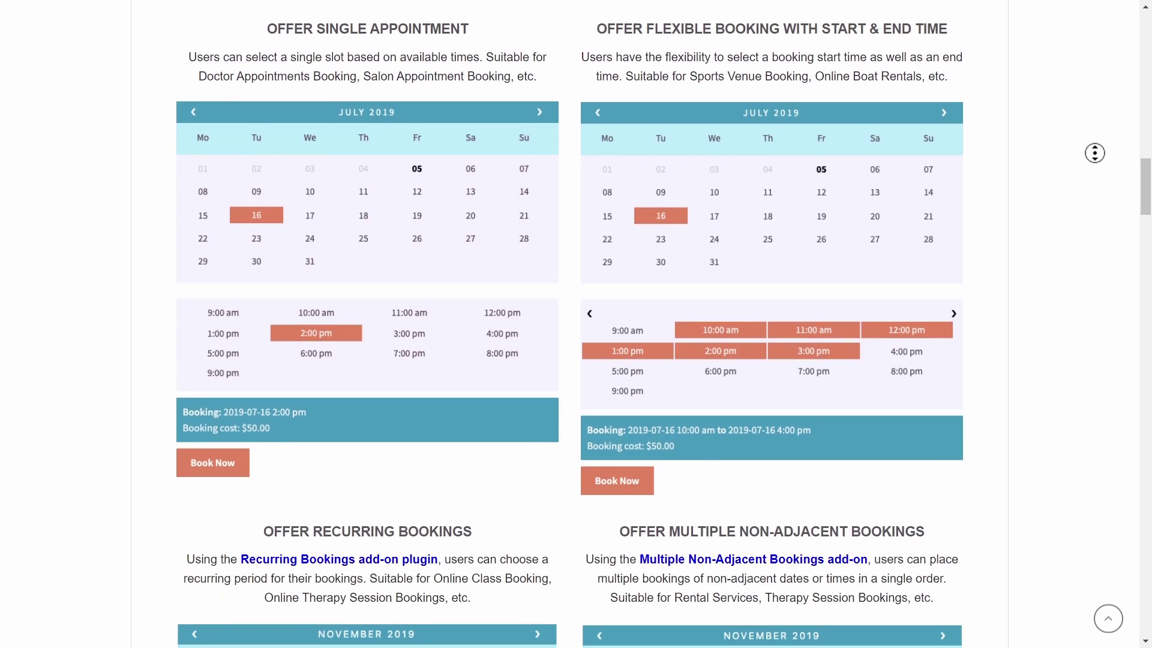
{"action": "scroll", "coordinate": [1097, 206], "scroll_direction": "down", "scroll_amount": 5}
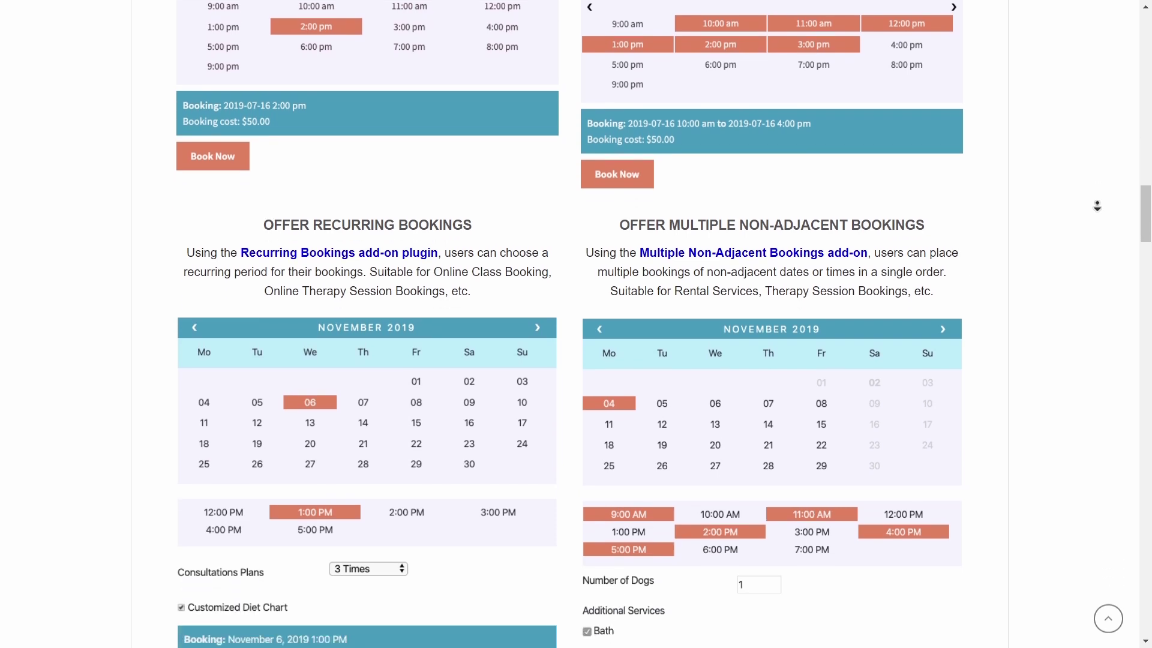
{"action": "scroll", "coordinate": [1097, 205], "scroll_direction": "down", "scroll_amount": 4}
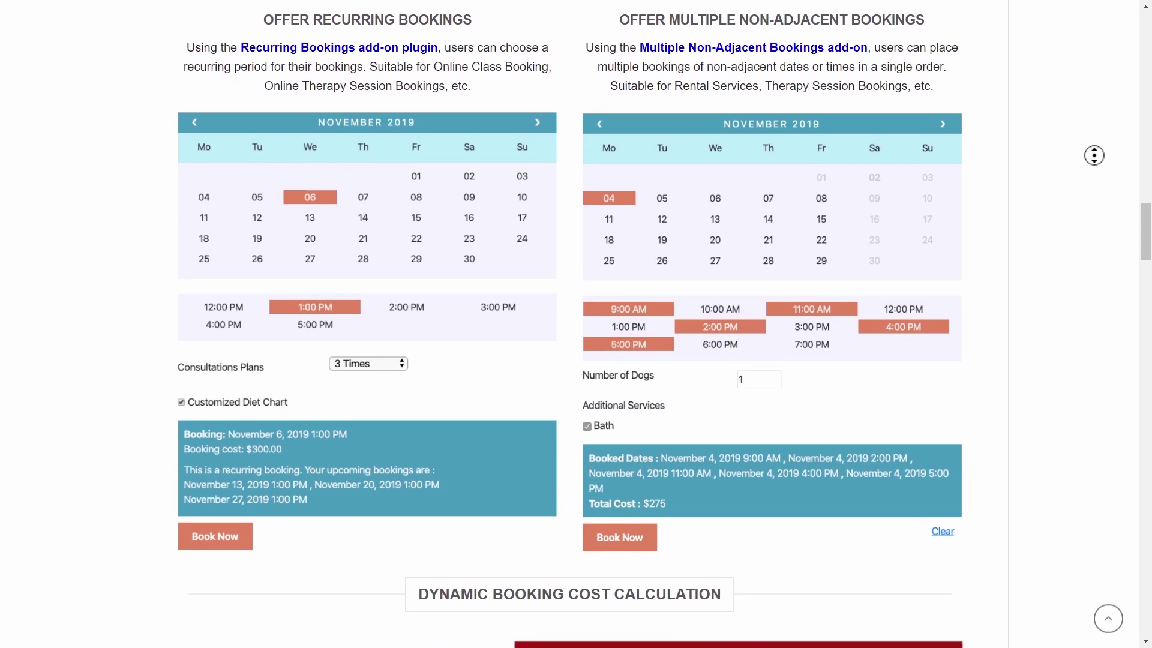
{"action": "scroll", "coordinate": [1100, 205], "scroll_direction": "down", "scroll_amount": 5}
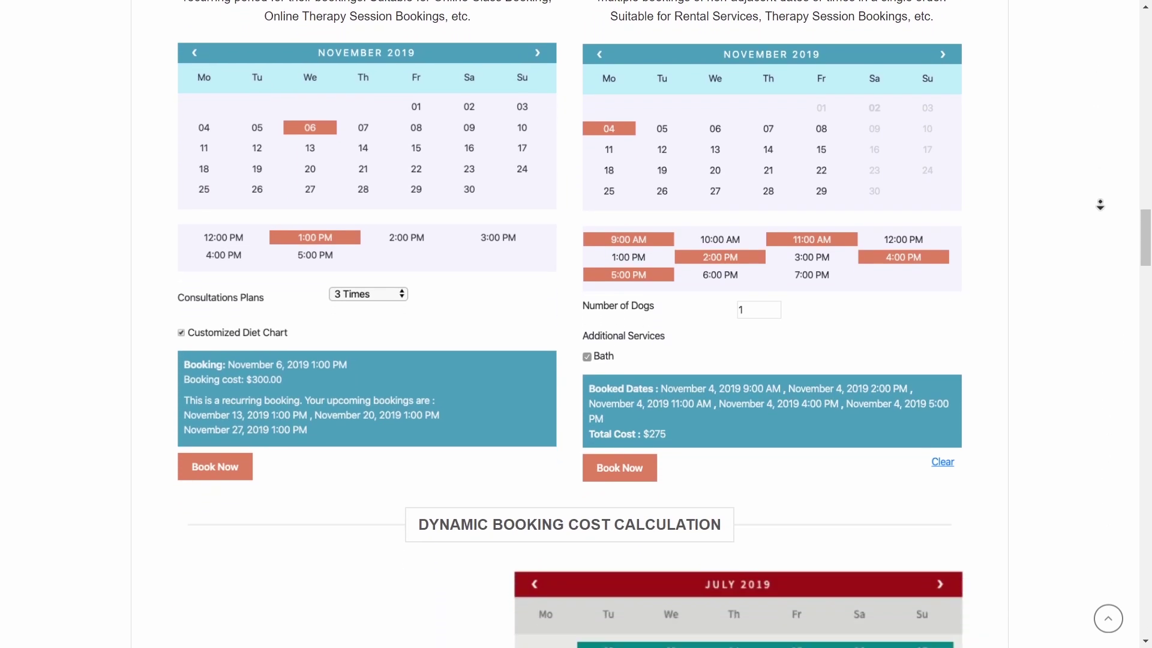
{"action": "scroll", "coordinate": [1100, 205], "scroll_direction": "down", "scroll_amount": 4}
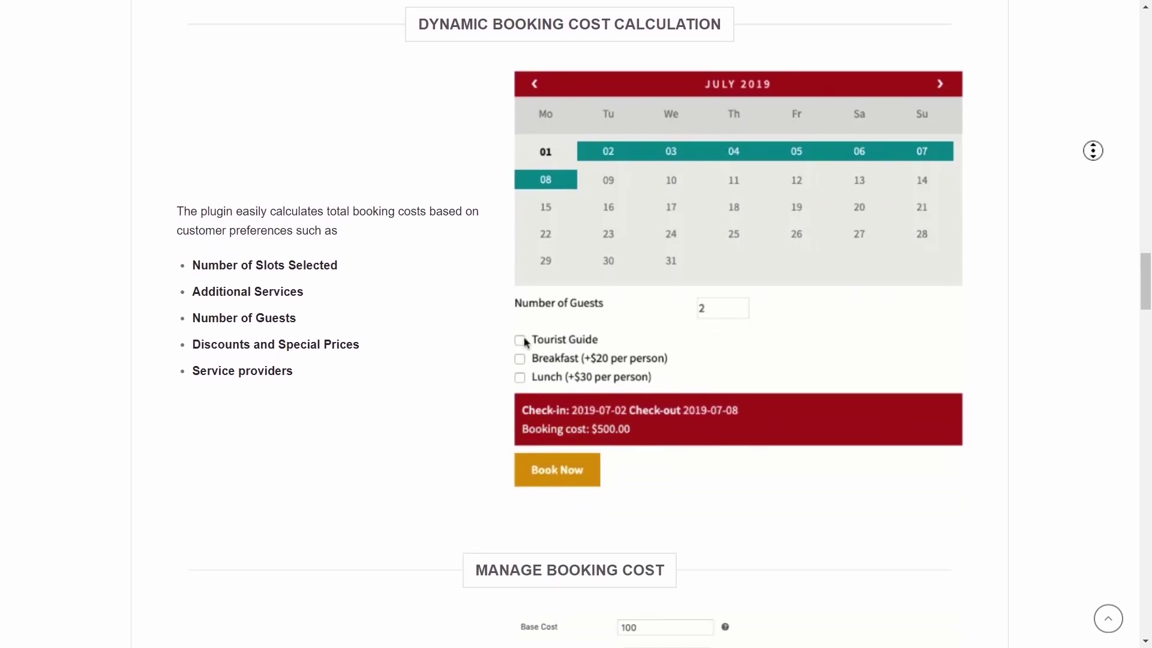
{"action": "scroll", "coordinate": [1092, 204], "scroll_direction": "down", "scroll_amount": 1}
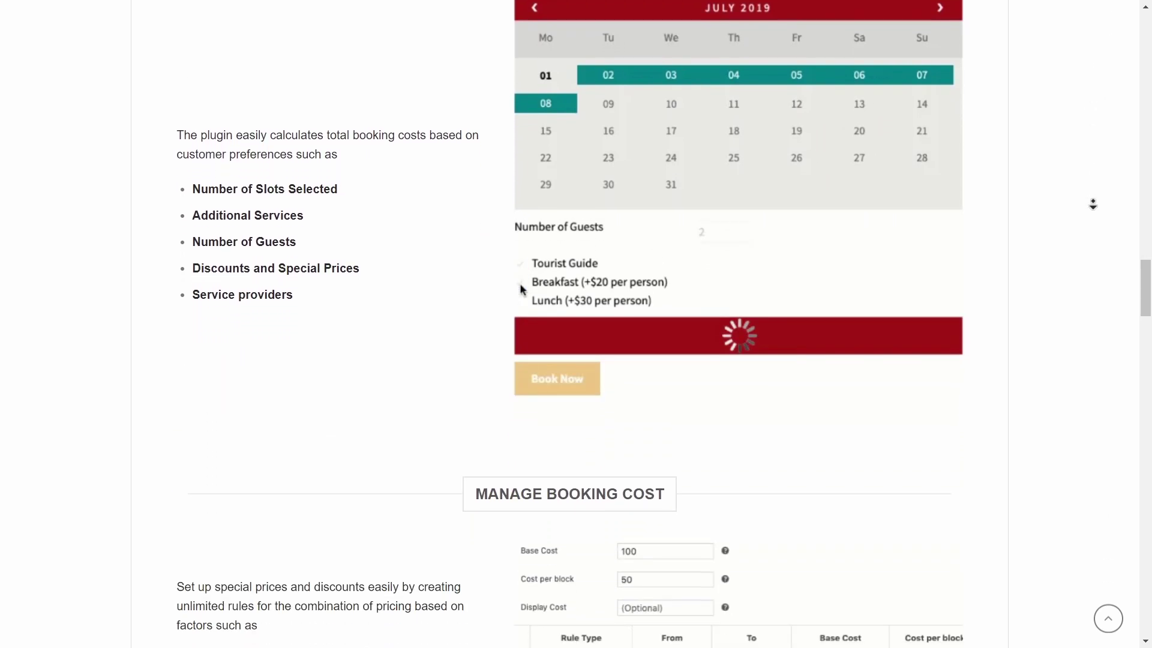
{"action": "scroll", "coordinate": [1092, 204], "scroll_direction": "down", "scroll_amount": 7}
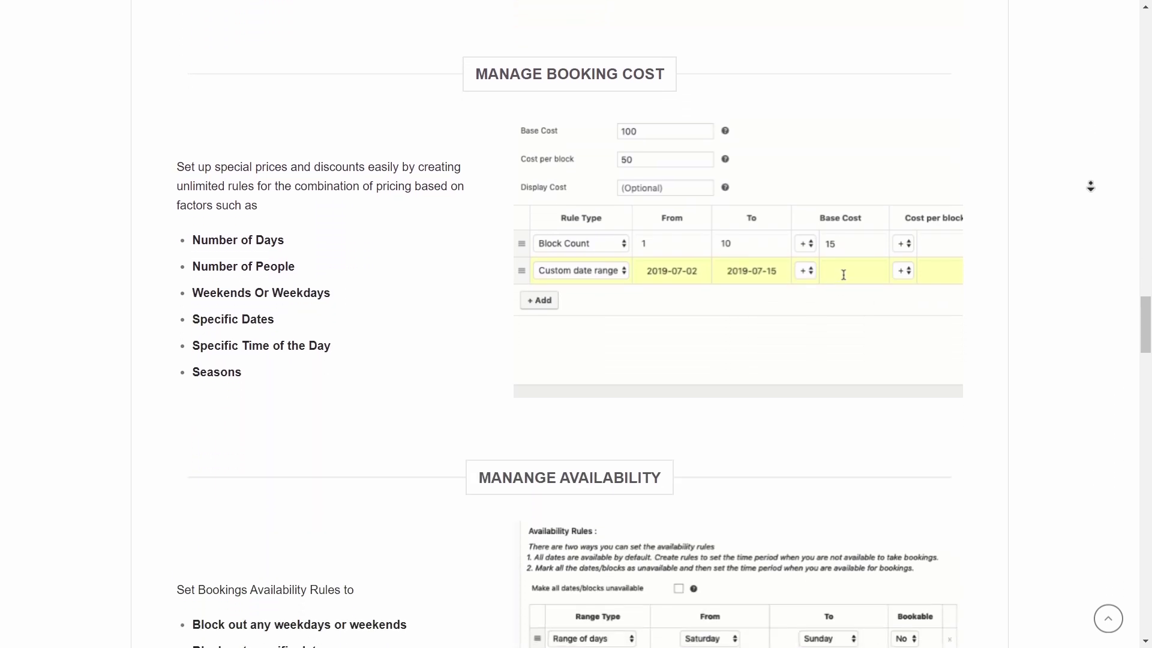
{"action": "scroll", "coordinate": [1090, 187], "scroll_direction": "down", "scroll_amount": 1}
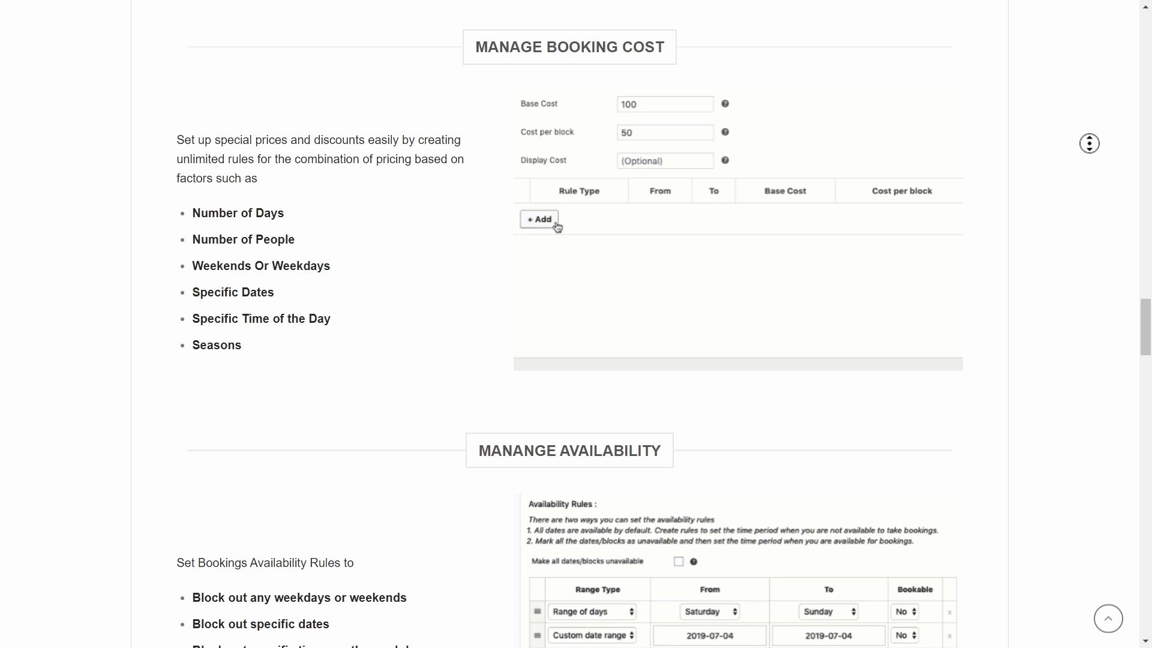
{"action": "scroll", "coordinate": [1090, 151], "scroll_direction": "down", "scroll_amount": 6}
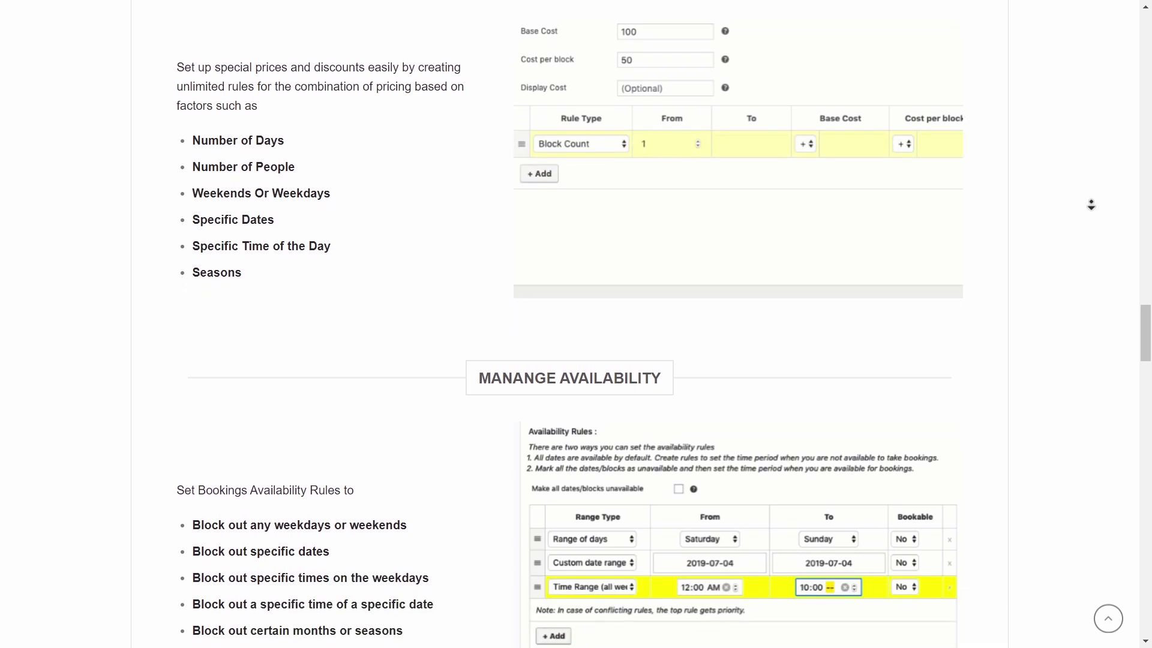
{"action": "scroll", "coordinate": [1087, 201], "scroll_direction": "down", "scroll_amount": 1}
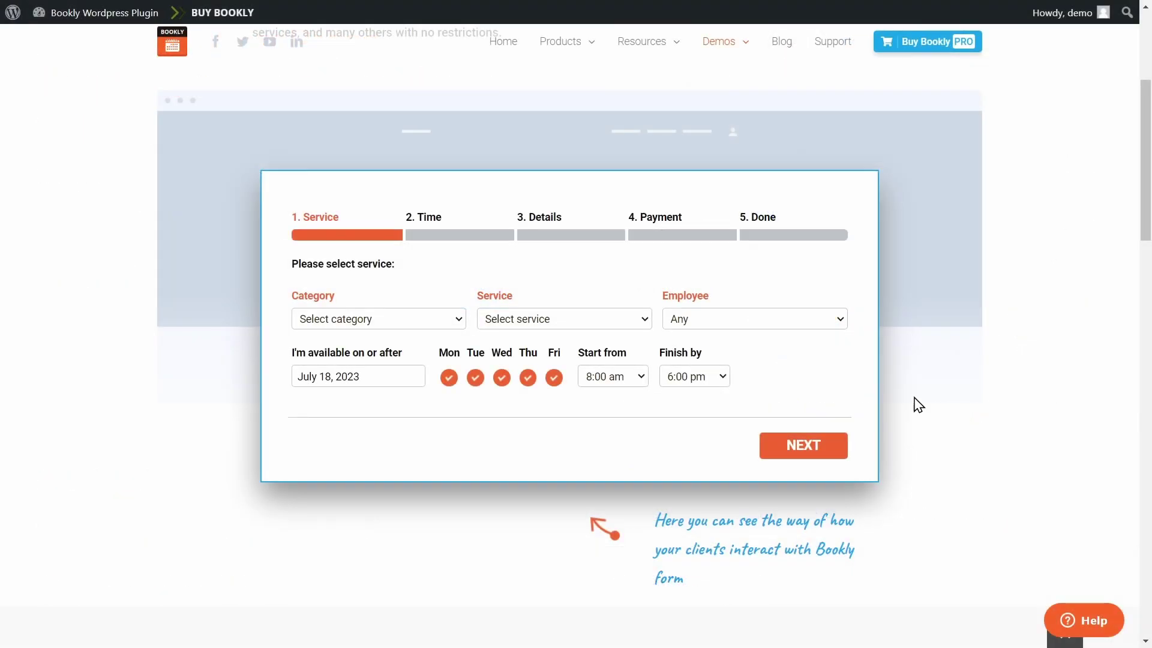
Pick Cosmetic Dentistry, Crown and Bridge and the $350.00 employee, then continue to the Time step
{"action": "left_click", "coordinate": [450, 319]}
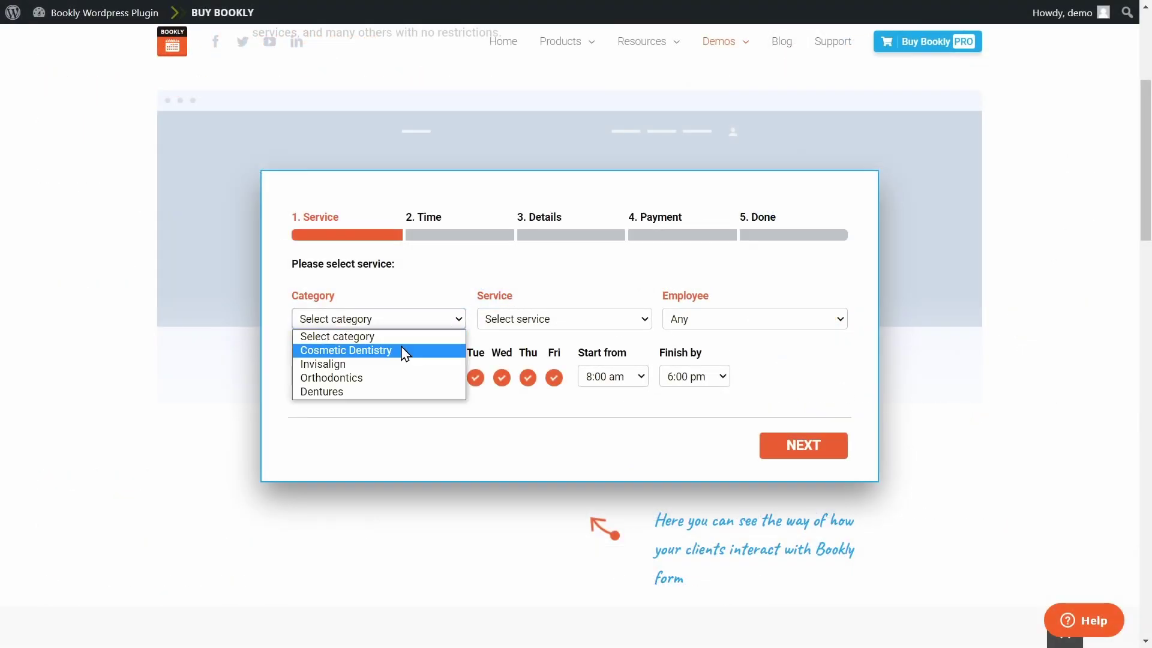
{"action": "left_click", "coordinate": [406, 353]}
{"action": "left_click", "coordinate": [520, 321]}
{"action": "left_click", "coordinate": [528, 350]}
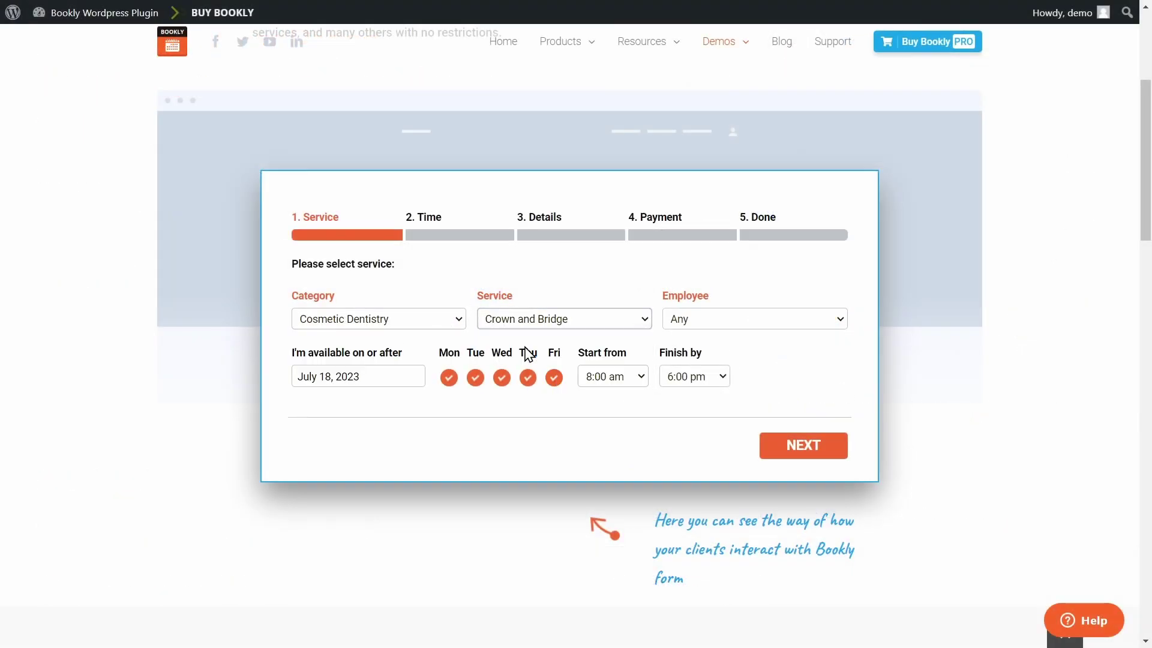
{"action": "left_click", "coordinate": [728, 322]}
{"action": "left_click", "coordinate": [729, 350]}
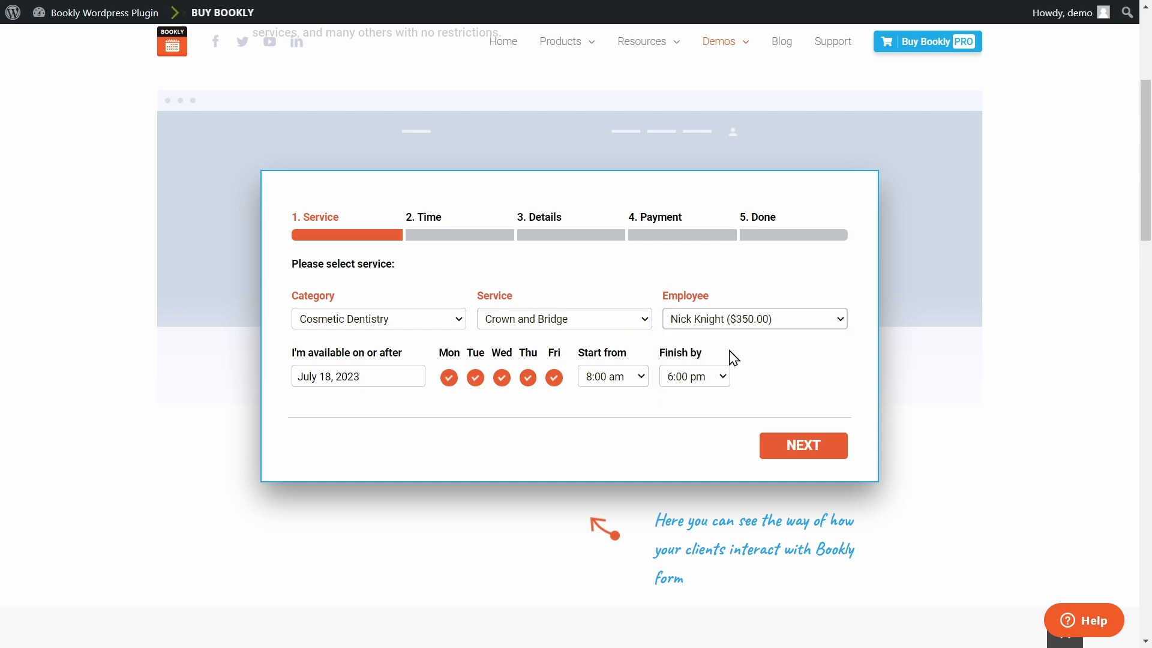
{"action": "left_click", "coordinate": [792, 451]}
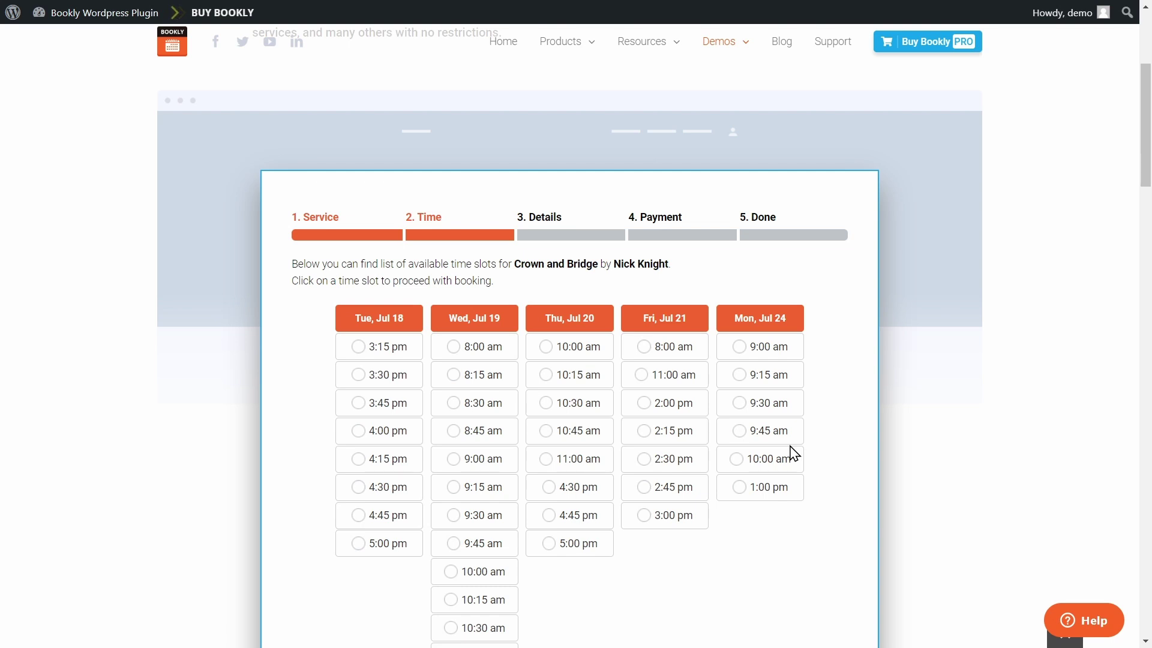
Book the 5:00 pm slot under Thursday, July 20
{"action": "scroll", "coordinate": [792, 453], "scroll_direction": "down", "scroll_amount": 3}
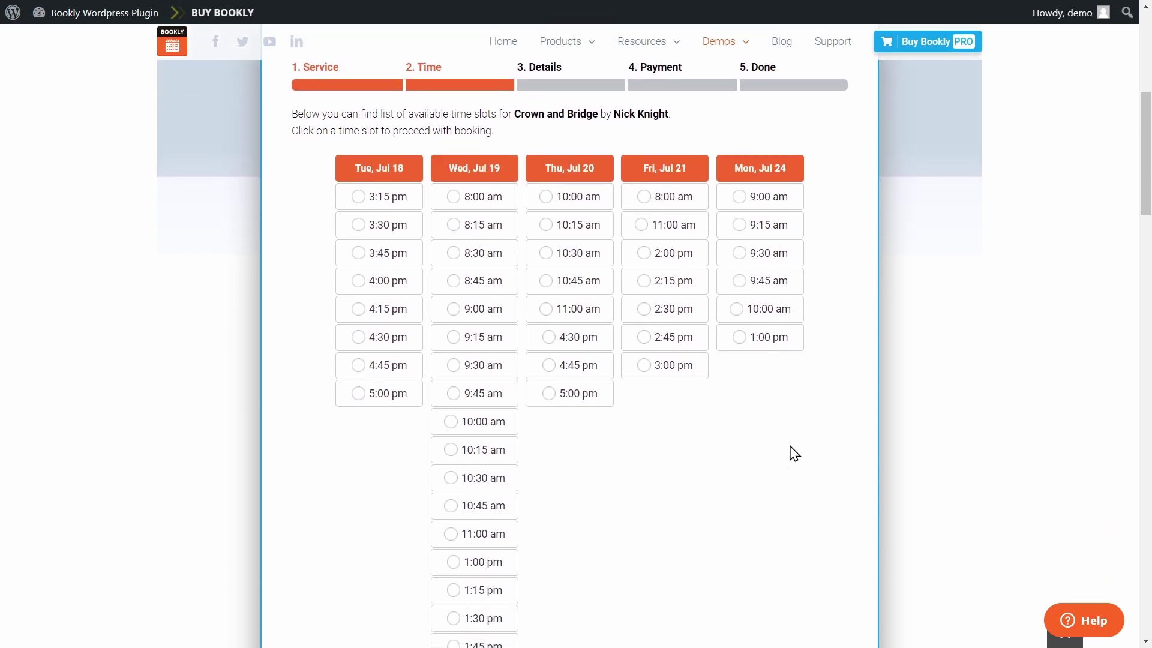
{"action": "left_click", "coordinate": [550, 397]}
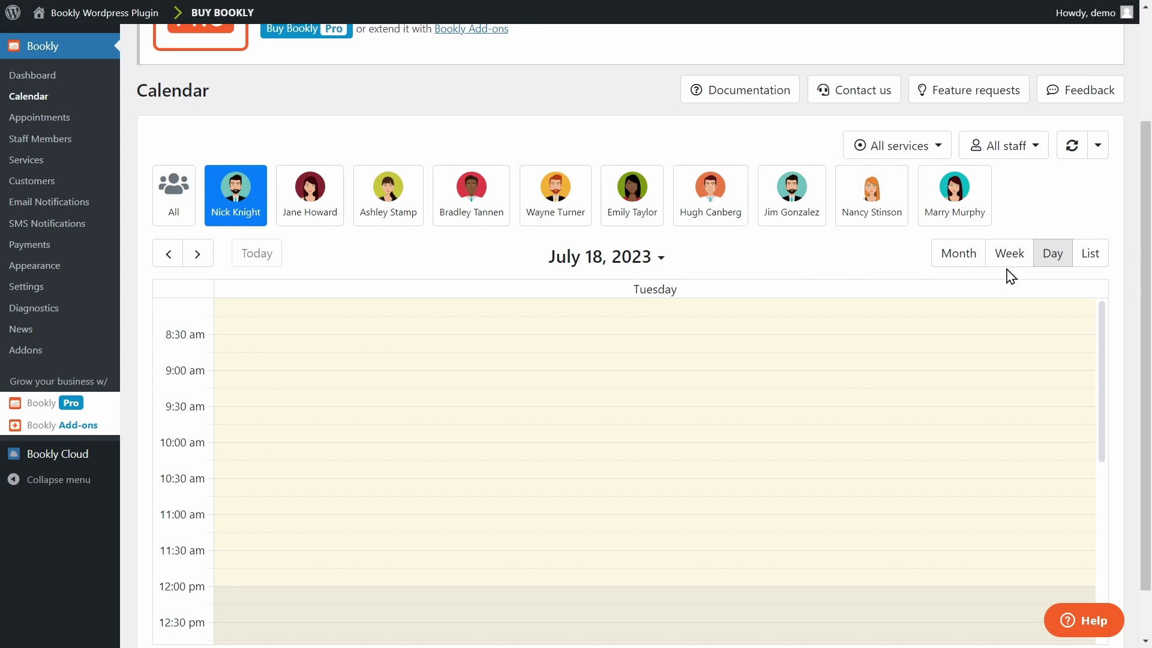
Switch the staff calendar to the July 2023 month view and scroll to the last week
{"action": "left_click", "coordinate": [977, 255]}
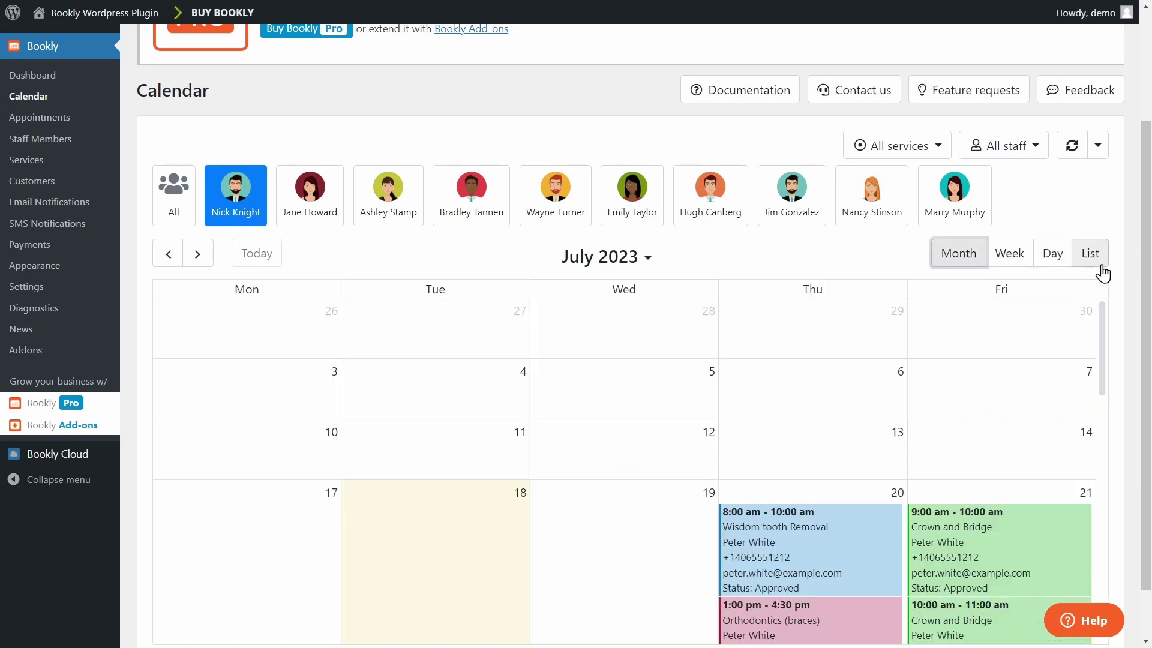
{"action": "scroll", "coordinate": [1102, 273], "scroll_direction": "down", "scroll_amount": 1}
{"action": "scroll", "coordinate": [885, 396], "scroll_direction": "down", "scroll_amount": 4}
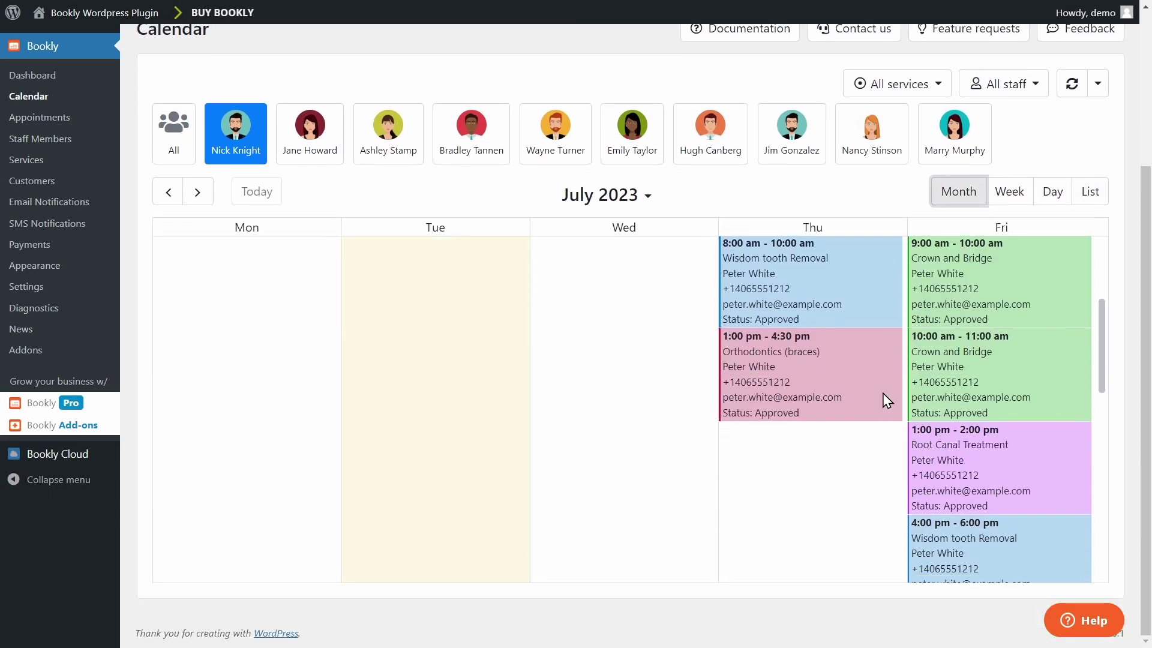
{"action": "scroll", "coordinate": [869, 455], "scroll_direction": "down", "scroll_amount": 5}
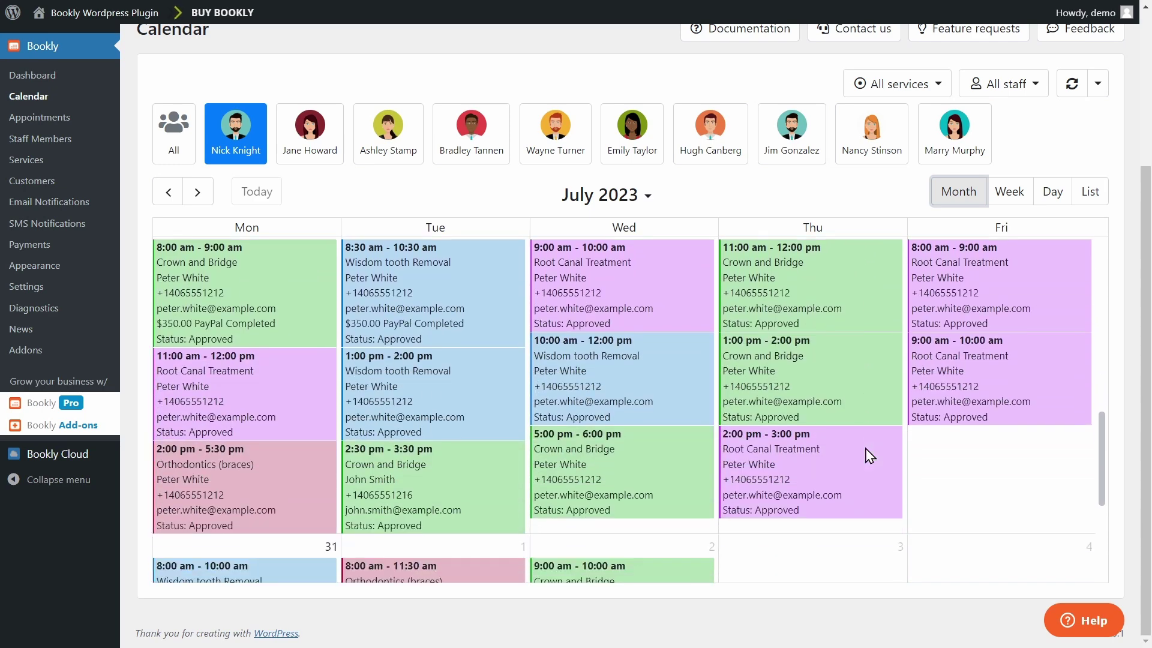
Re-save the July 27 Root Canal Treatment appointment at 2:00–3:00 pm
{"action": "mouse_move", "coordinate": [866, 456]}
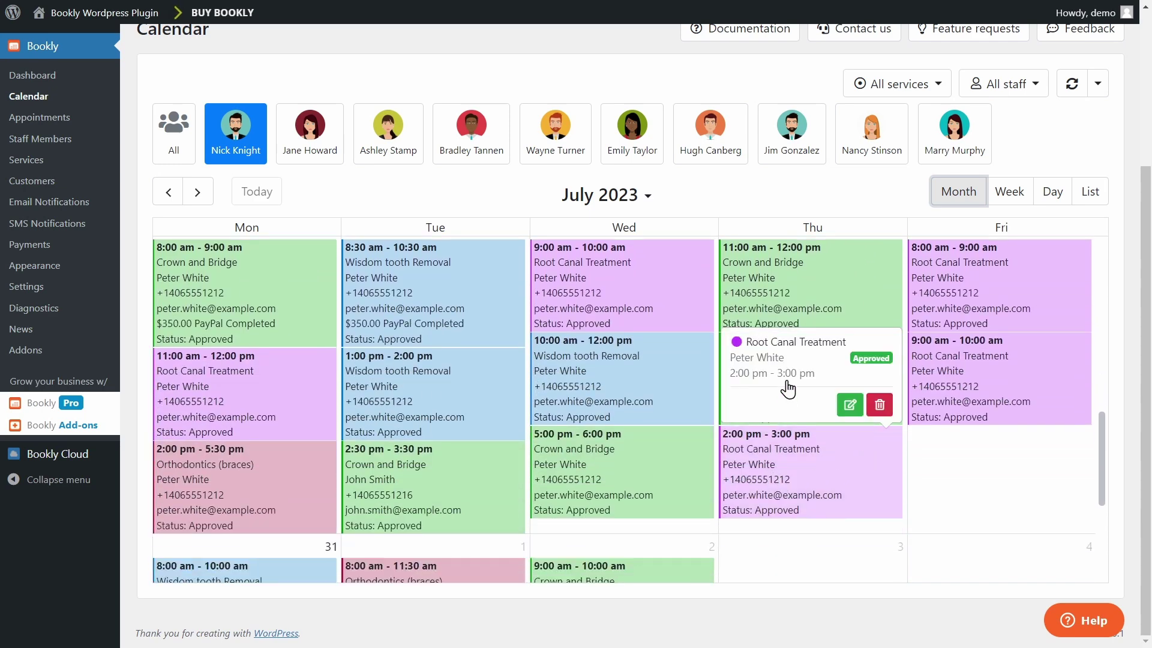
{"action": "left_click", "coordinate": [851, 403]}
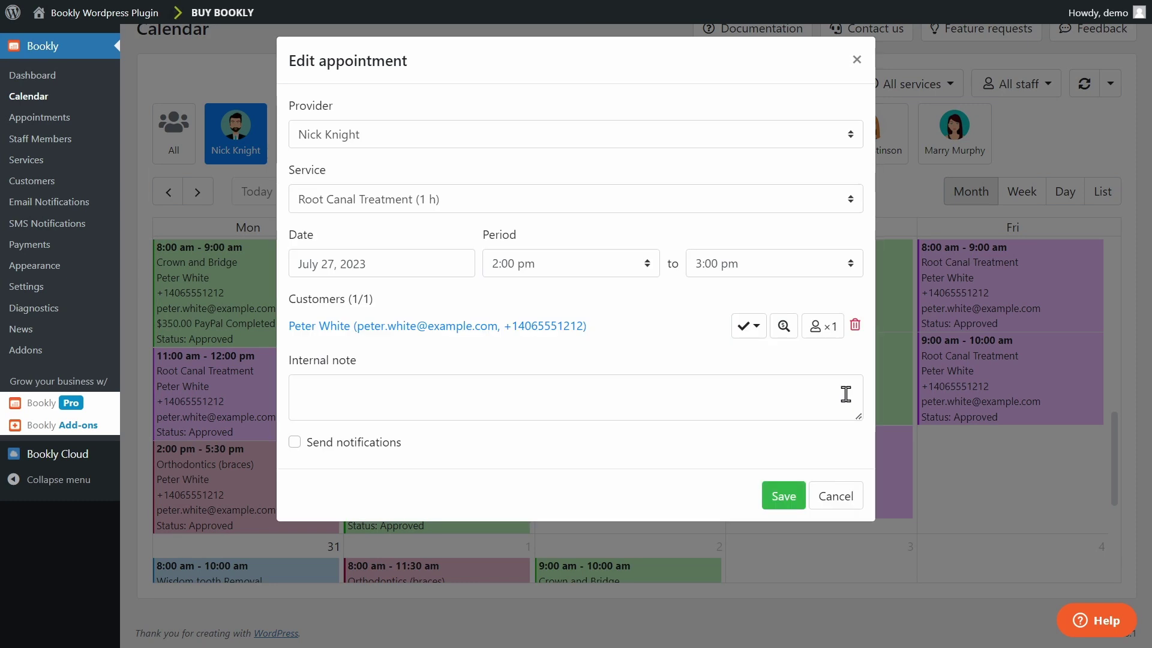
{"action": "left_click", "coordinate": [392, 386]}
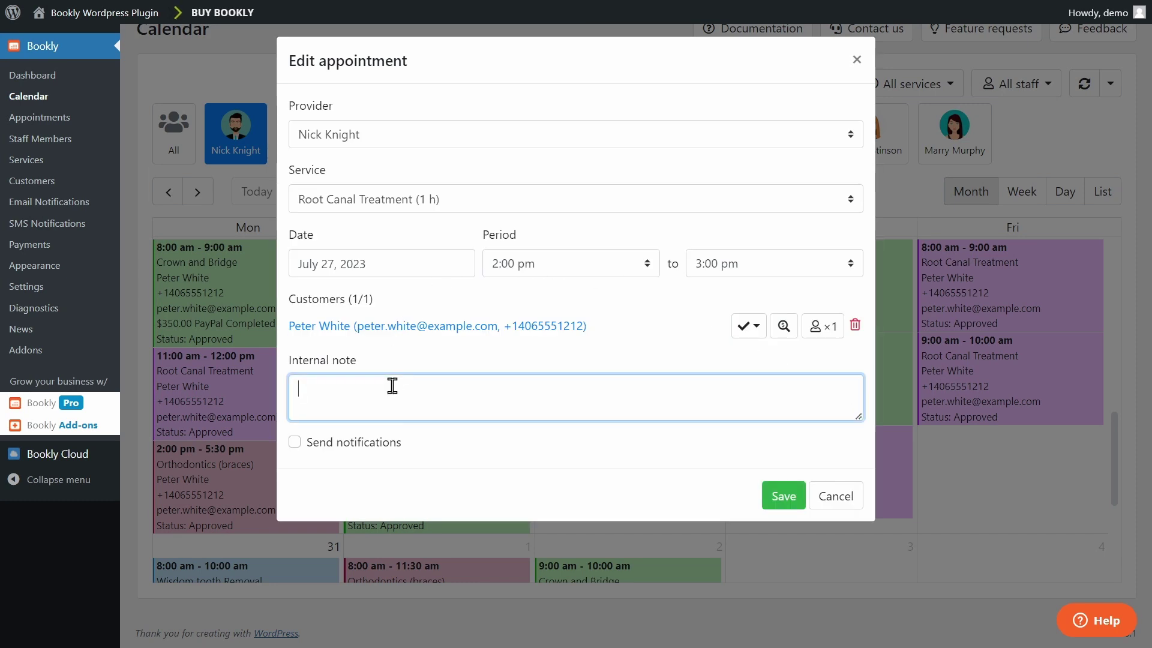
{"action": "left_click", "coordinate": [780, 498]}
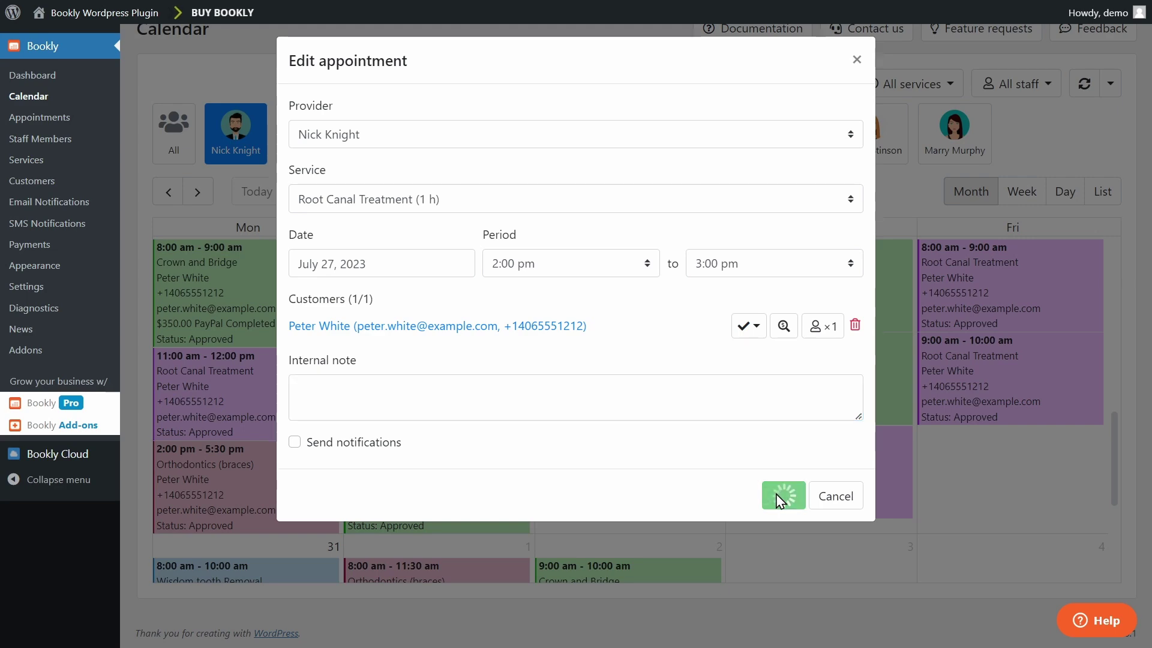
{"action": "mouse_move", "coordinate": [427, 427]}
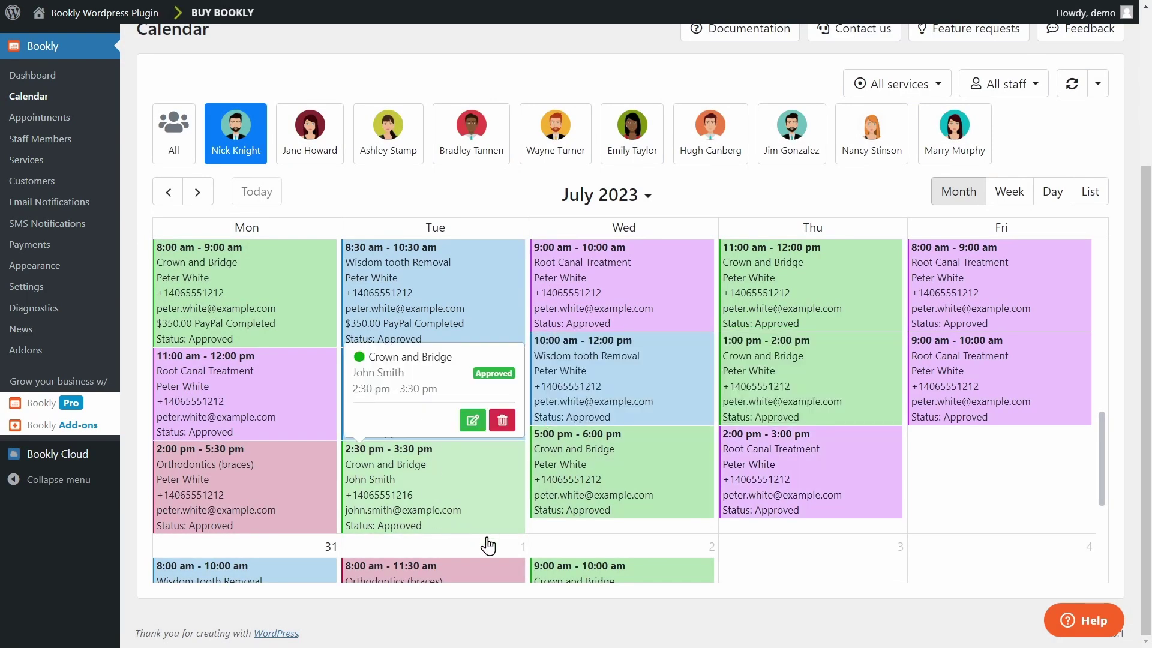
Open the July 24 Orthodontics (braces) appointment and edit its customer details
{"action": "mouse_move", "coordinate": [235, 501]}
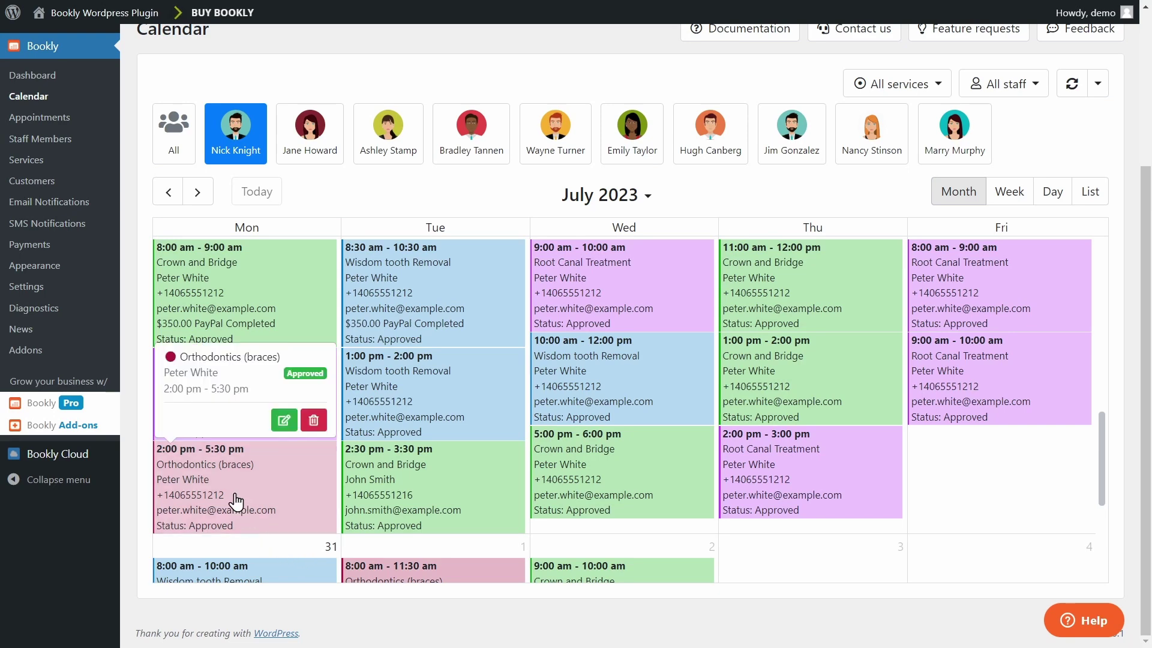
{"action": "left_click", "coordinate": [285, 420]}
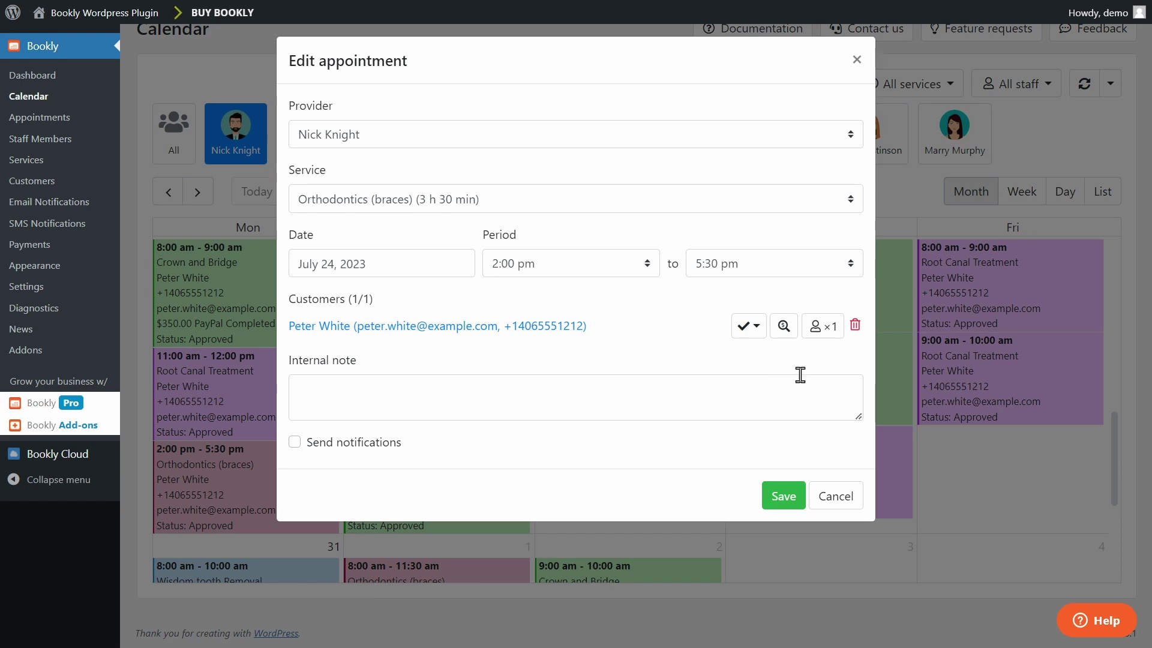
{"action": "left_click", "coordinate": [830, 331]}
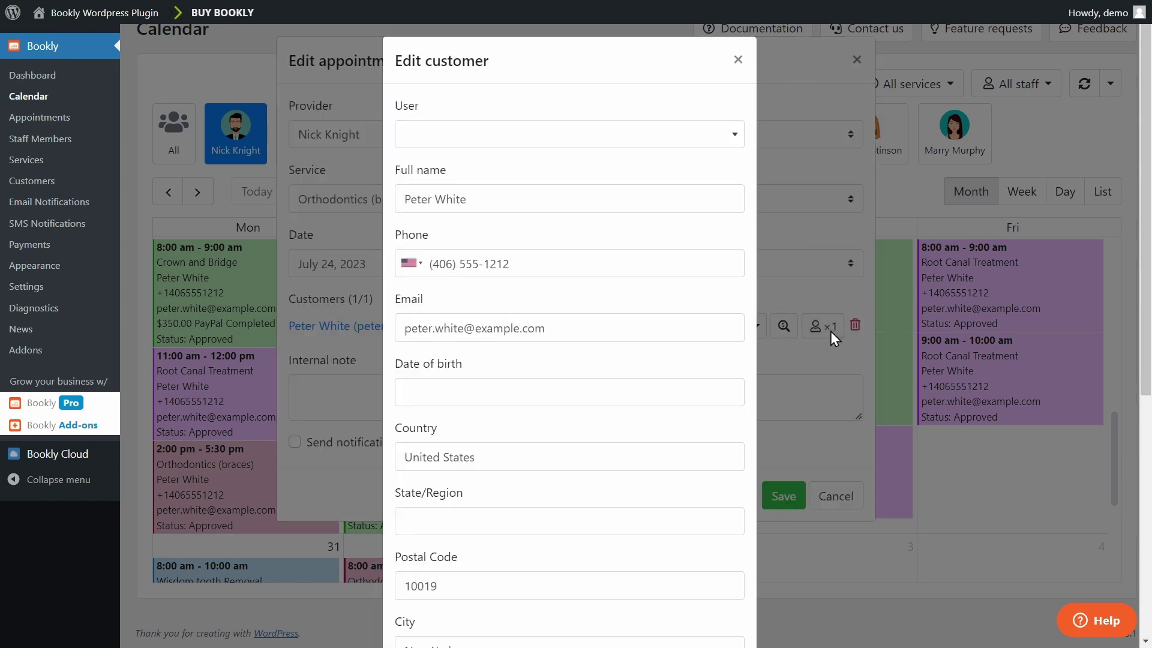
{"action": "scroll", "coordinate": [586, 301], "scroll_direction": "down", "scroll_amount": 4}
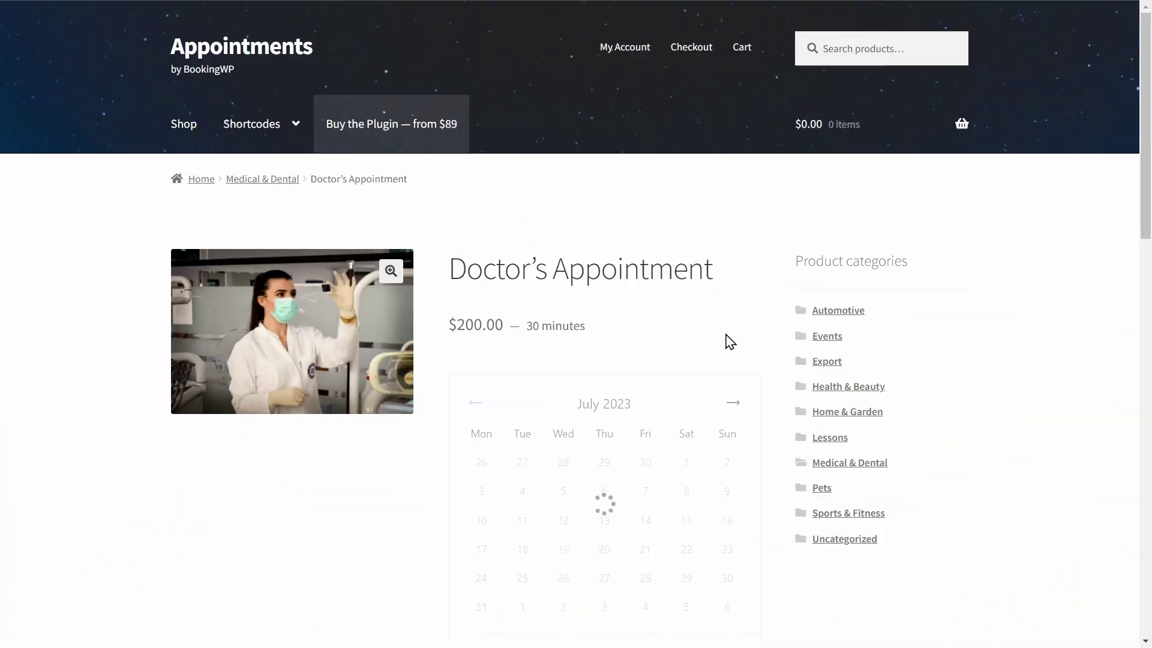
Book the $200.00 Doctor's Appointment for July 21 at 1:30 pm, answering No, into the cart
{"action": "scroll", "coordinate": [737, 322], "scroll_direction": "down", "scroll_amount": 3}
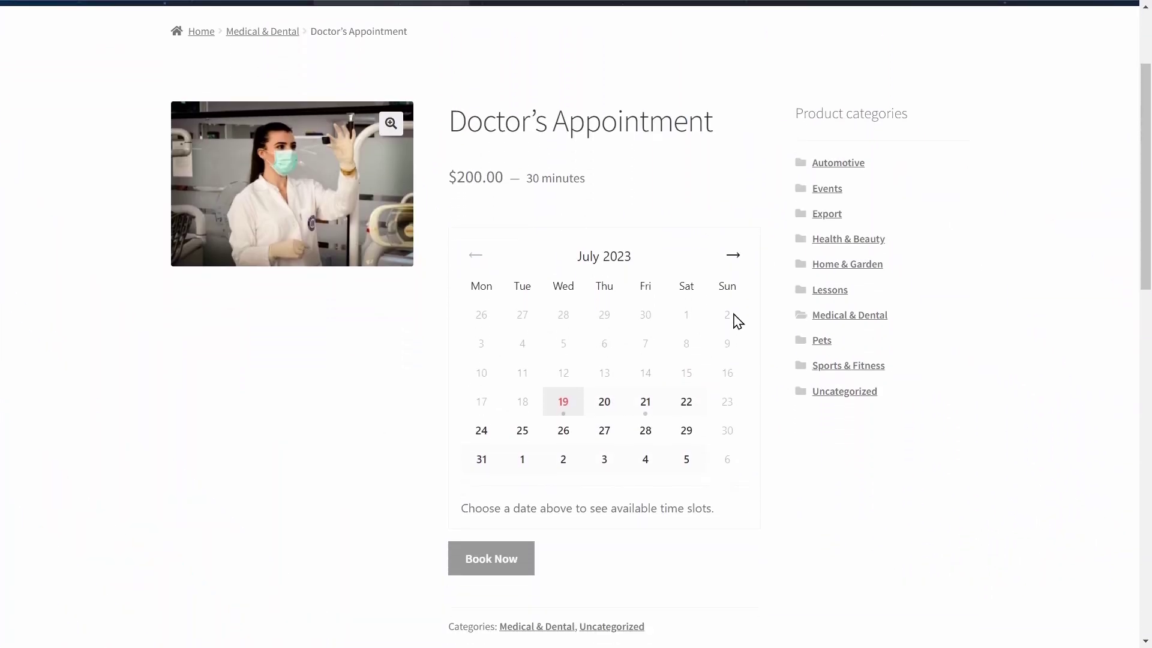
{"action": "left_click", "coordinate": [649, 361]}
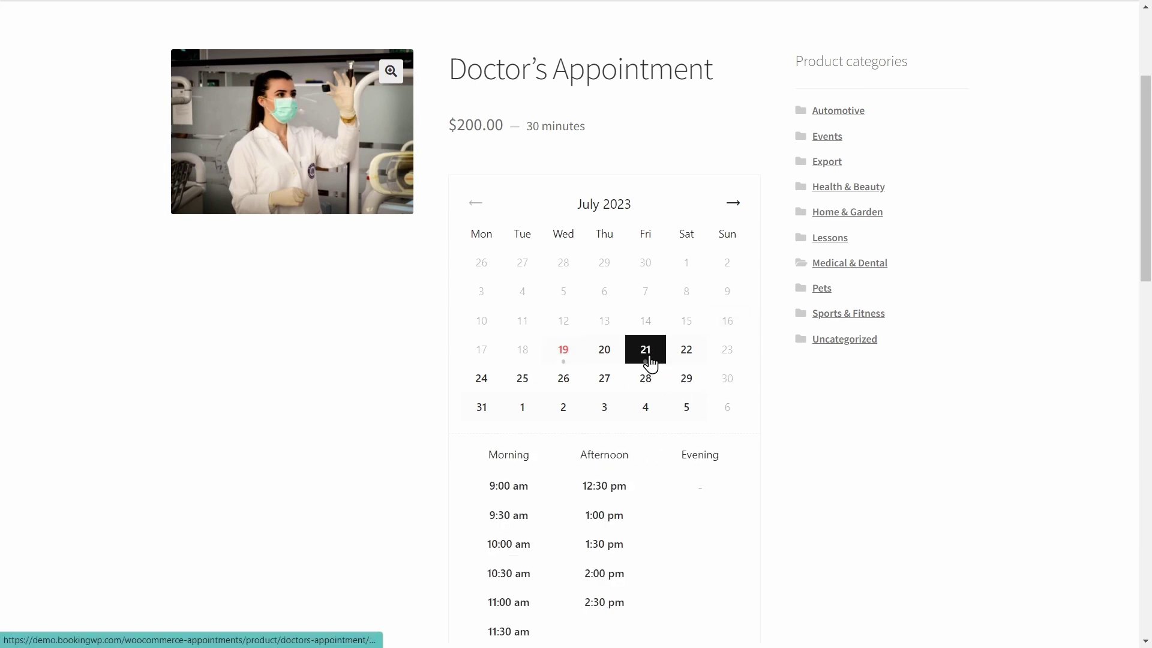
{"action": "scroll", "coordinate": [660, 413], "scroll_direction": "down", "scroll_amount": 3}
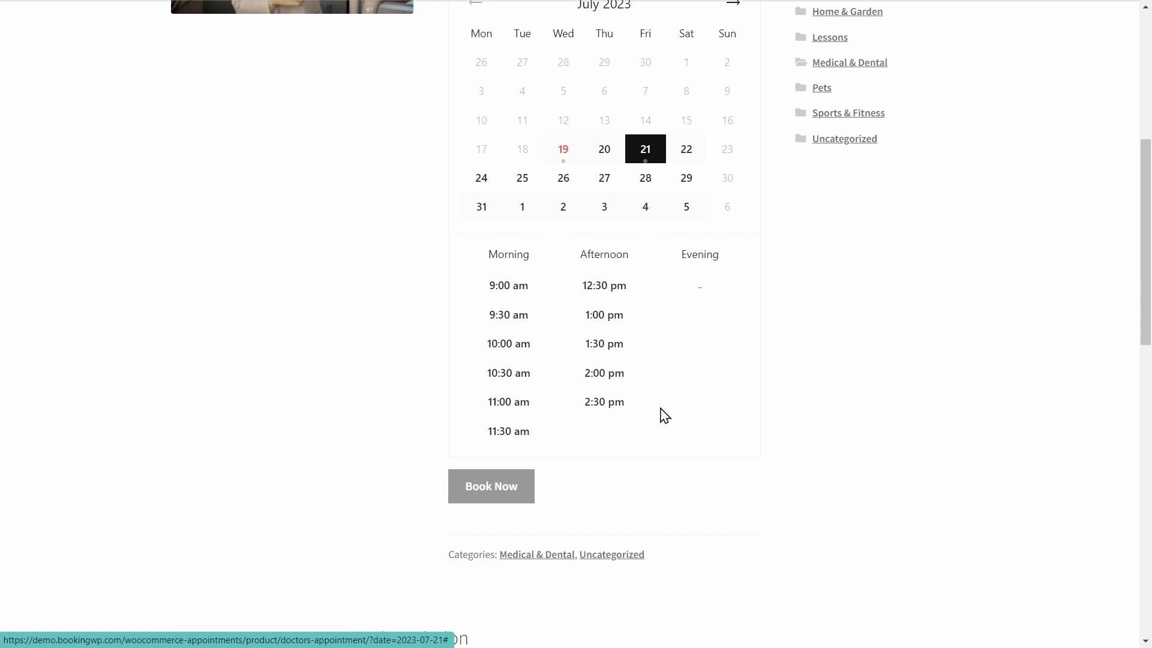
{"action": "left_click", "coordinate": [618, 348]}
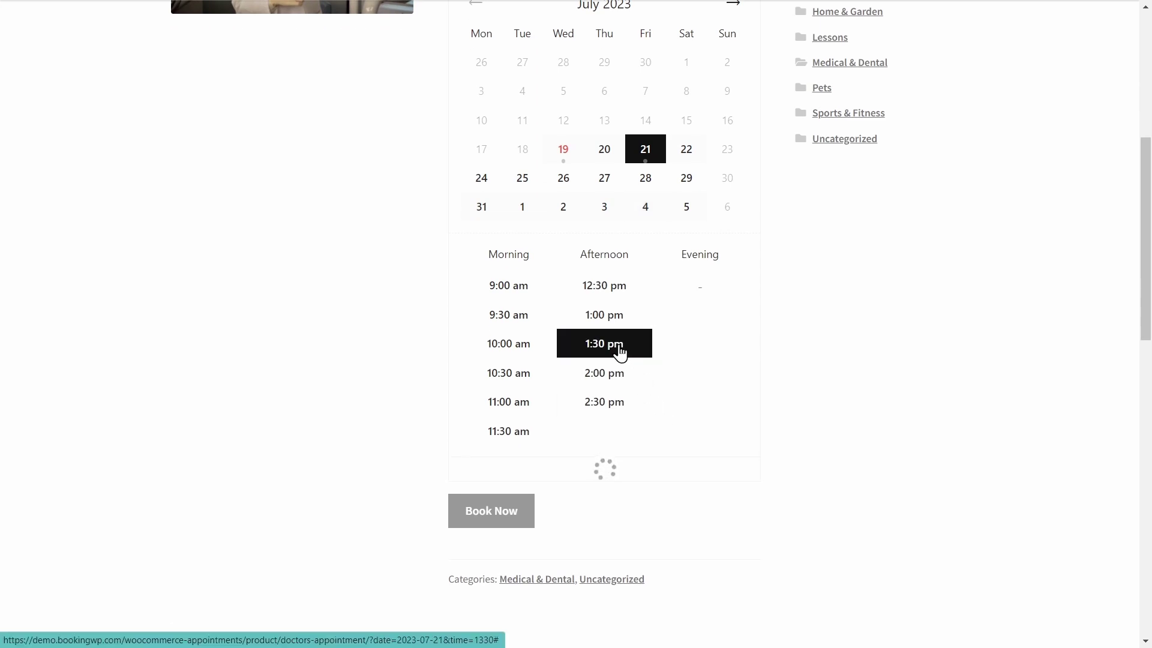
{"action": "scroll", "coordinate": [667, 386], "scroll_direction": "down", "scroll_amount": 2}
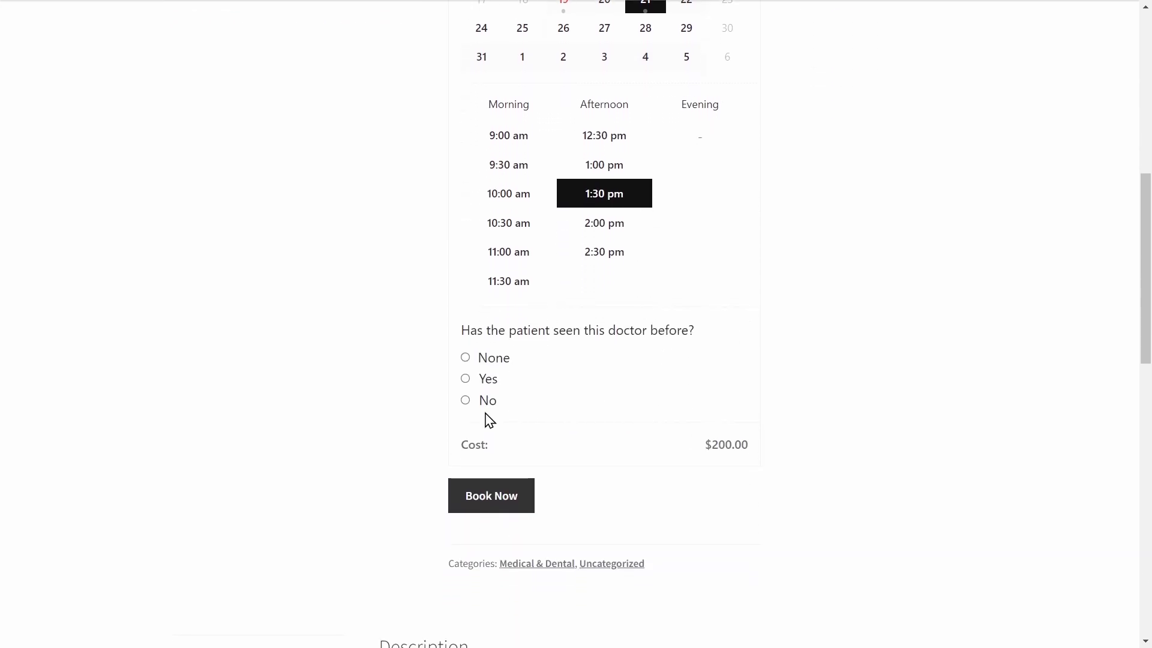
{"action": "left_click", "coordinate": [468, 401]}
{"action": "left_click", "coordinate": [511, 510]}
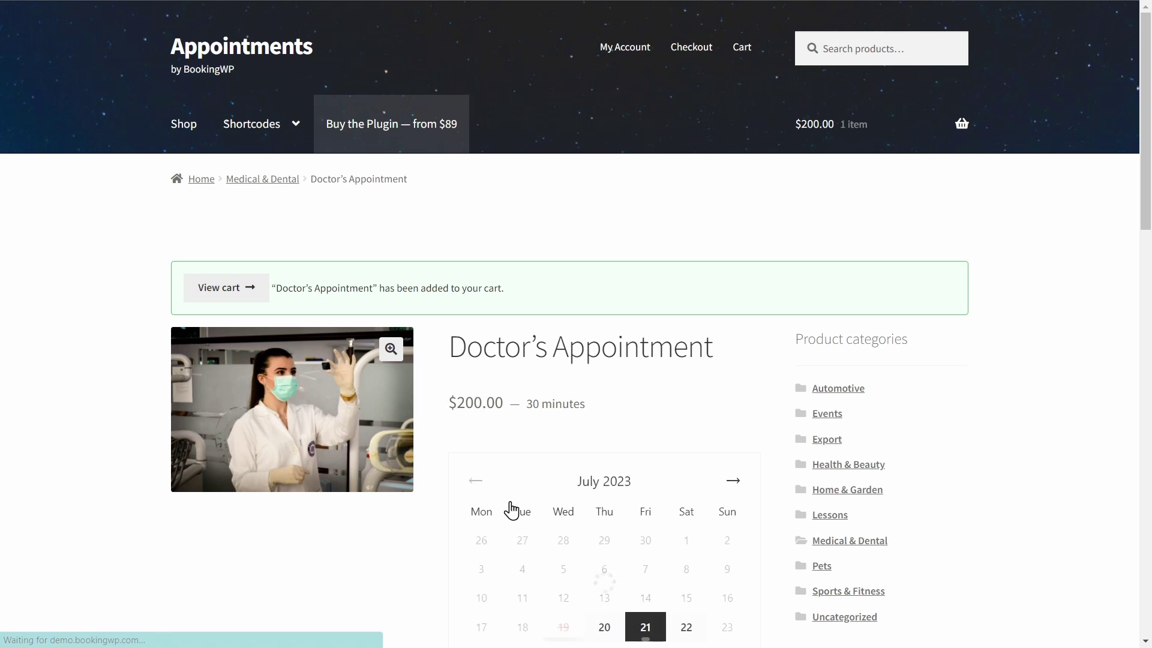
{"action": "scroll", "coordinate": [511, 509], "scroll_direction": "down", "scroll_amount": 3}
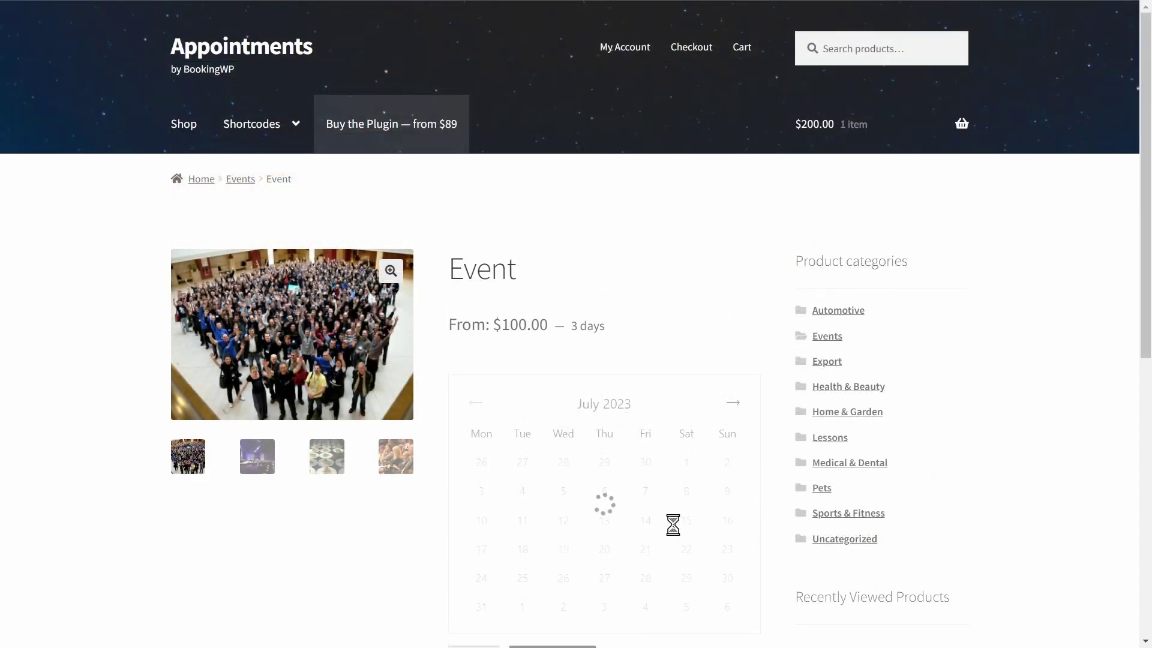
Pick July 25 as the start date for the three-day Event booking
{"action": "scroll", "coordinate": [698, 311], "scroll_direction": "down", "scroll_amount": 5}
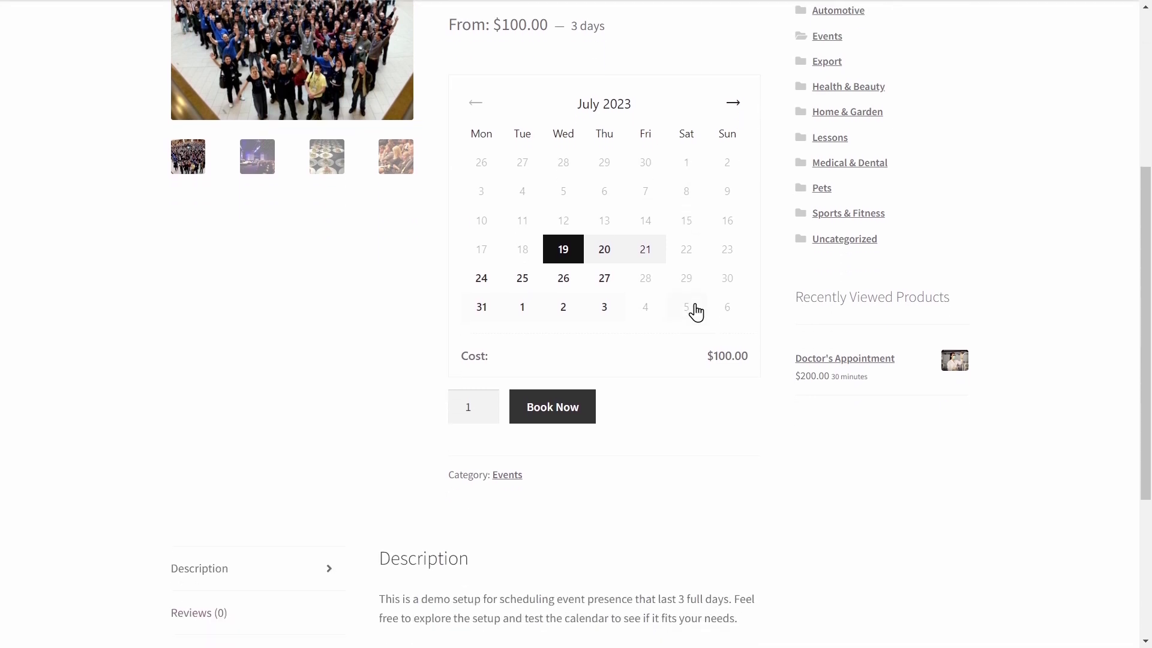
{"action": "scroll", "coordinate": [695, 312], "scroll_direction": "up", "scroll_amount": 1}
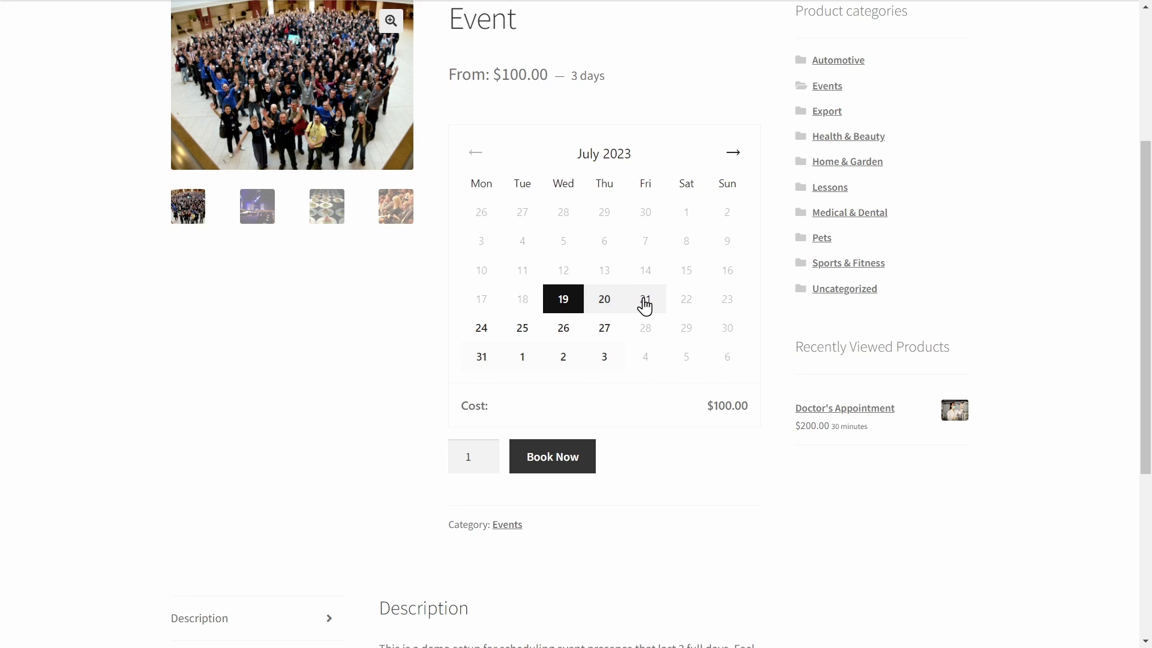
{"action": "left_click", "coordinate": [531, 342]}
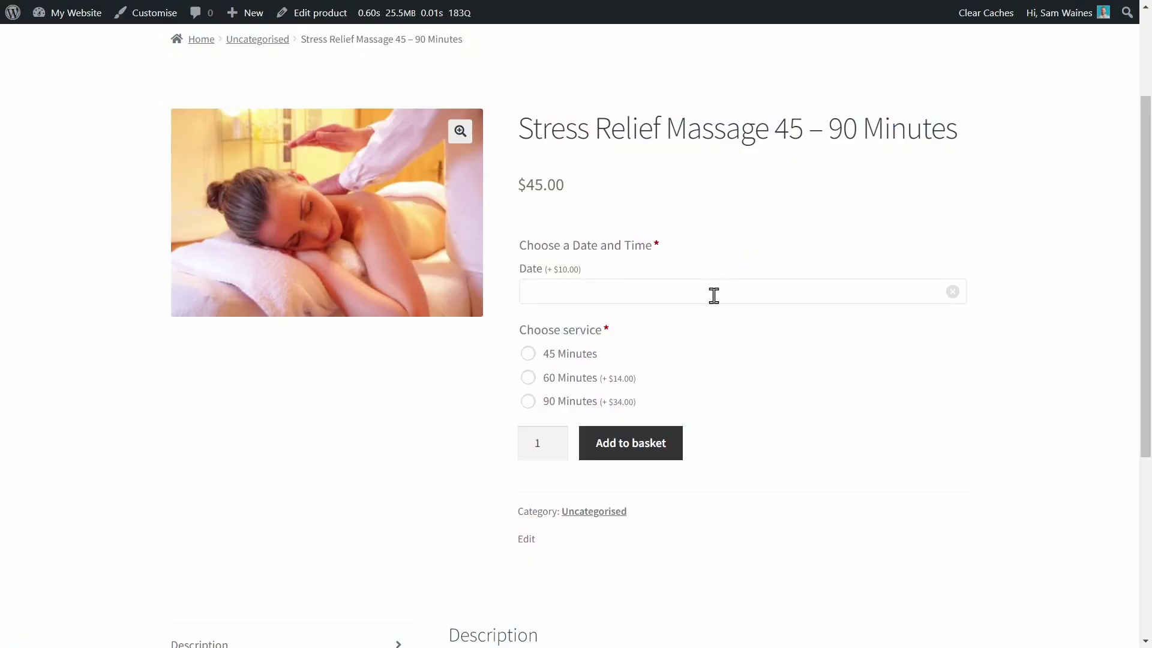
Pick July 19, 2023 as the Stress Relief Massage date
{"action": "left_click", "coordinate": [713, 295]}
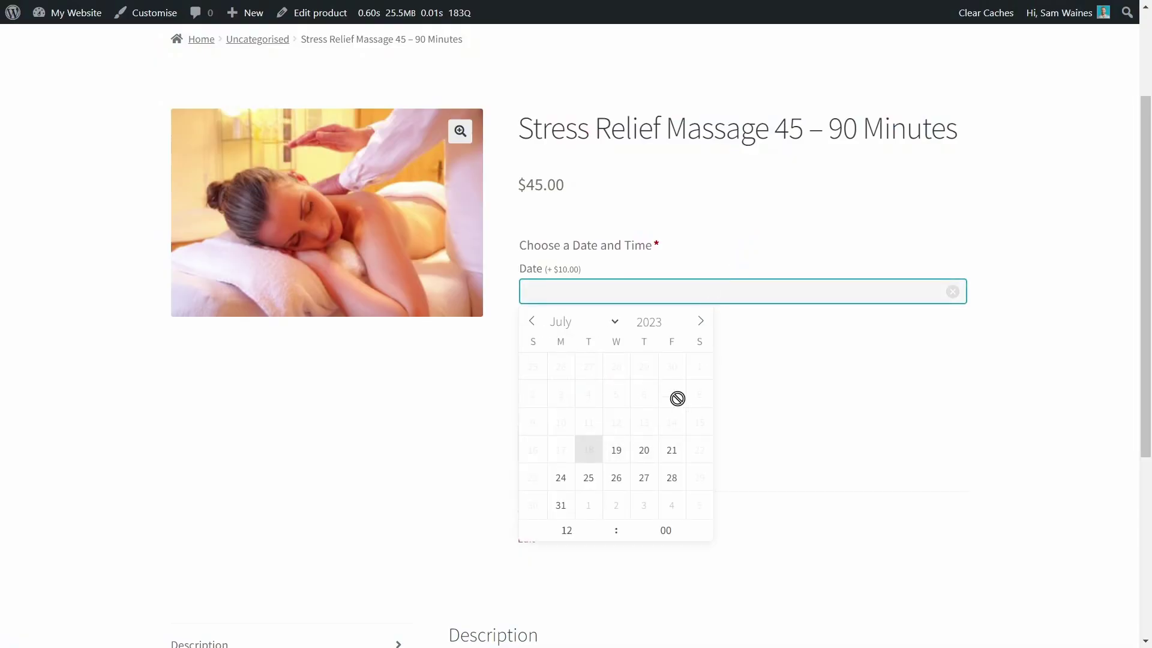
{"action": "left_click", "coordinate": [623, 457]}
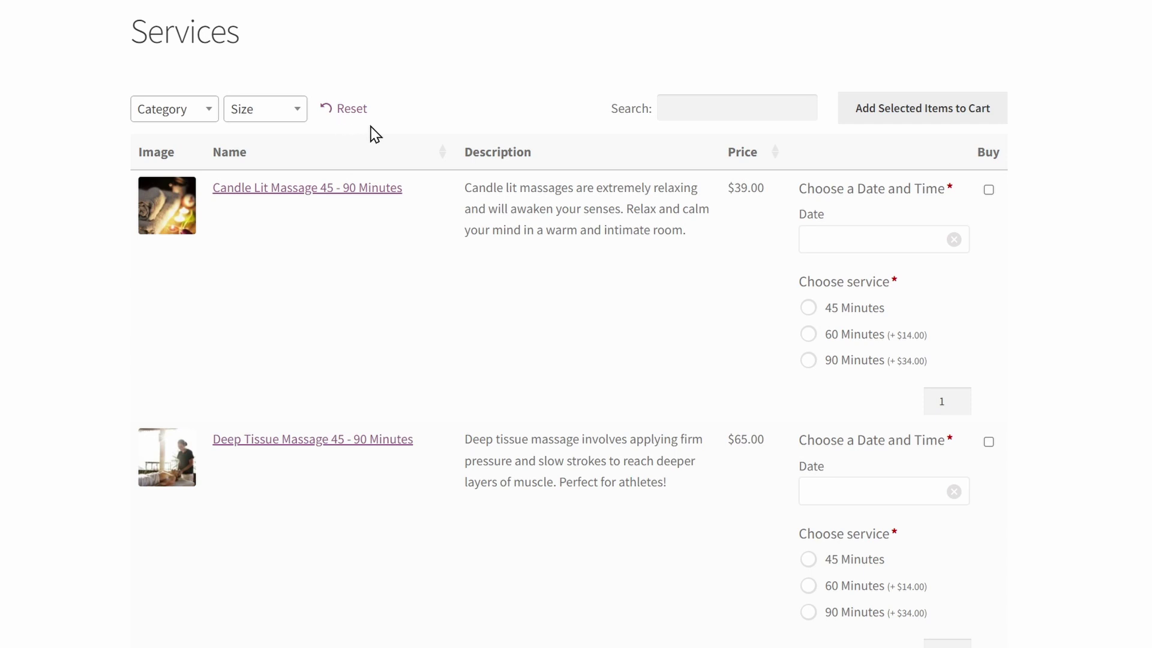
Set the Stress Relief Massage row to July 26, 2023 with the 60 Minutes service ($59.00)
{"action": "scroll", "coordinate": [696, 267], "scroll_direction": "down", "scroll_amount": 5}
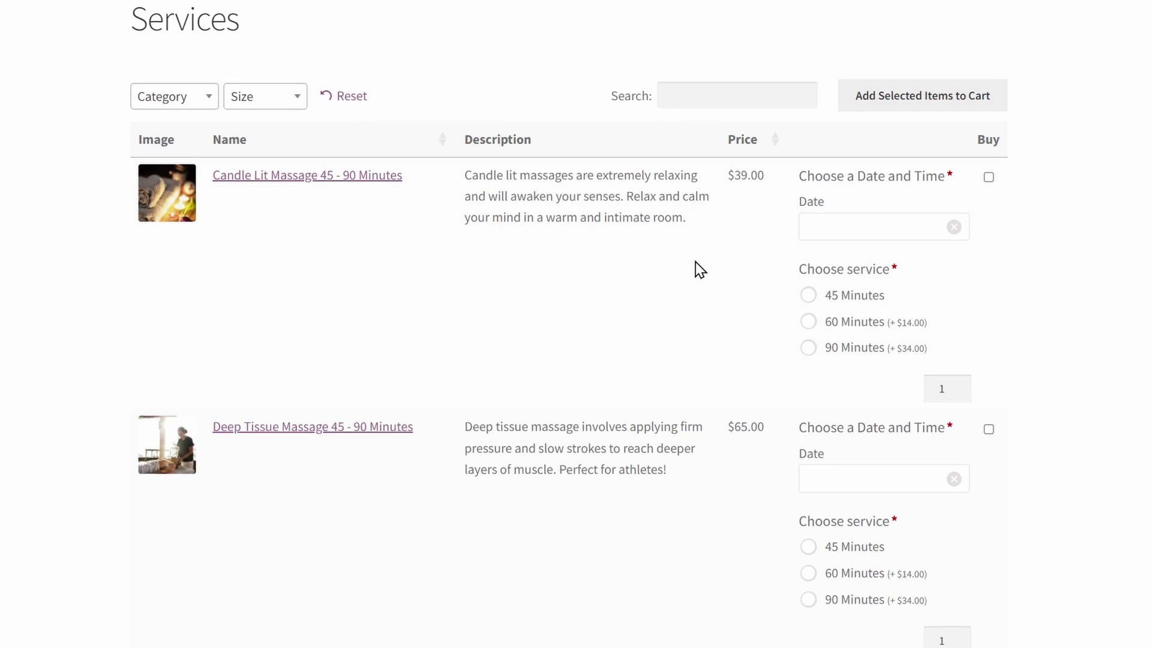
{"action": "scroll", "coordinate": [698, 269], "scroll_direction": "down", "scroll_amount": 1}
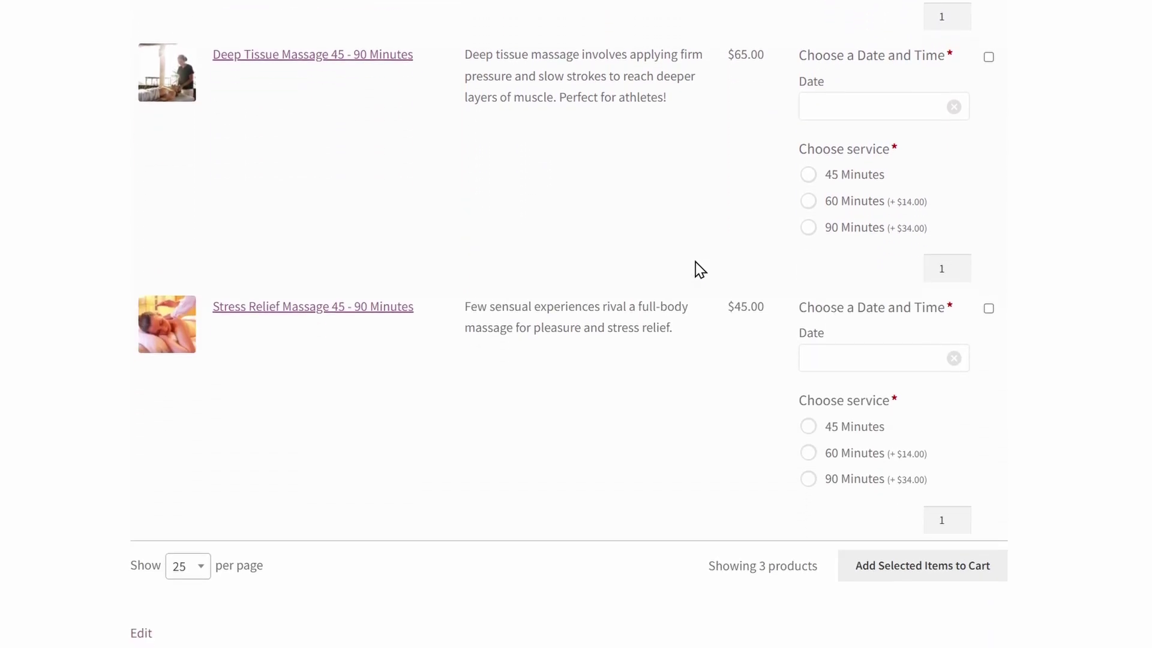
{"action": "left_click", "coordinate": [869, 356]}
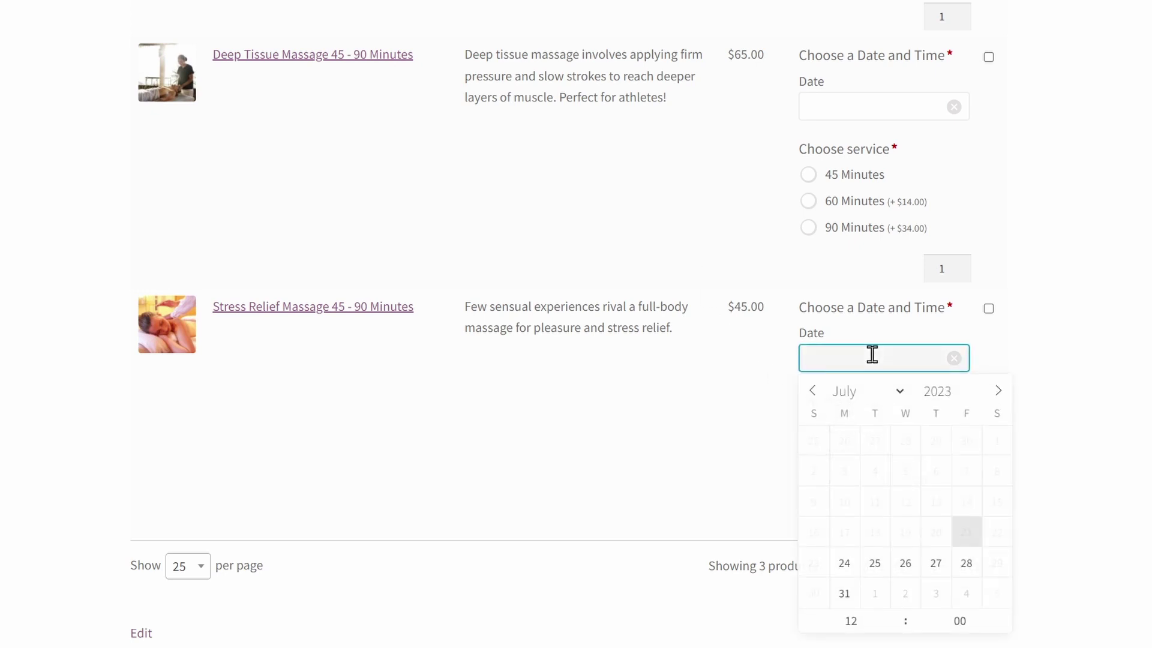
{"action": "left_click", "coordinate": [907, 563]}
{"action": "left_click", "coordinate": [1093, 426]}
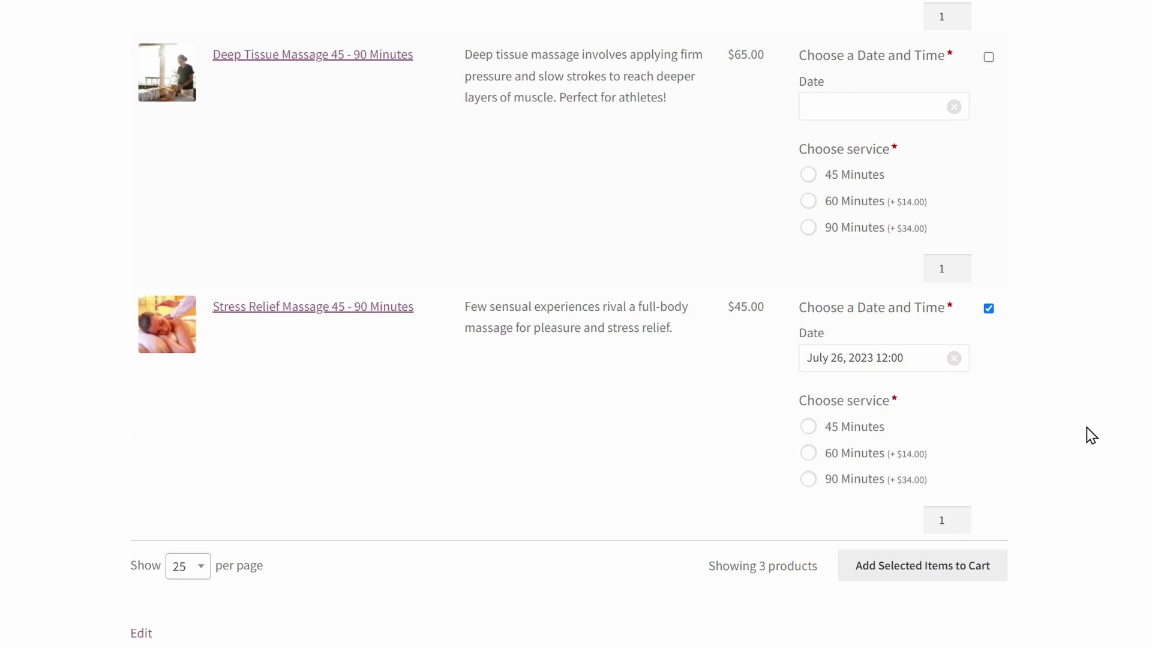
{"action": "left_click", "coordinate": [810, 456]}
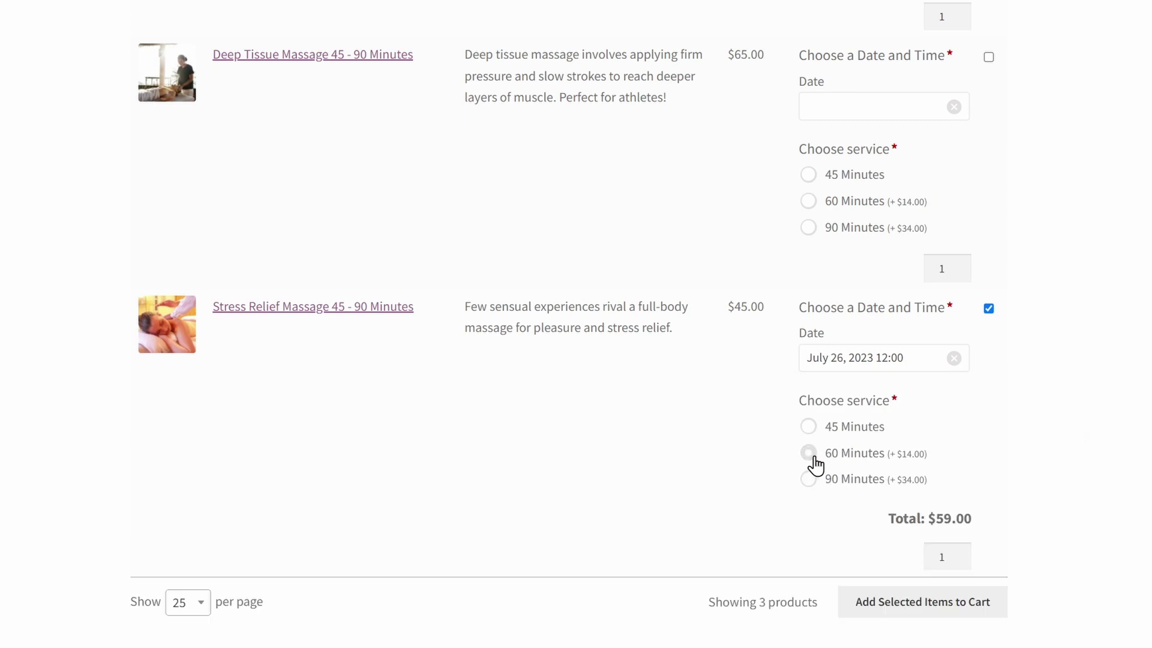
{"action": "scroll", "coordinate": [1036, 442], "scroll_direction": "down", "scroll_amount": 2}
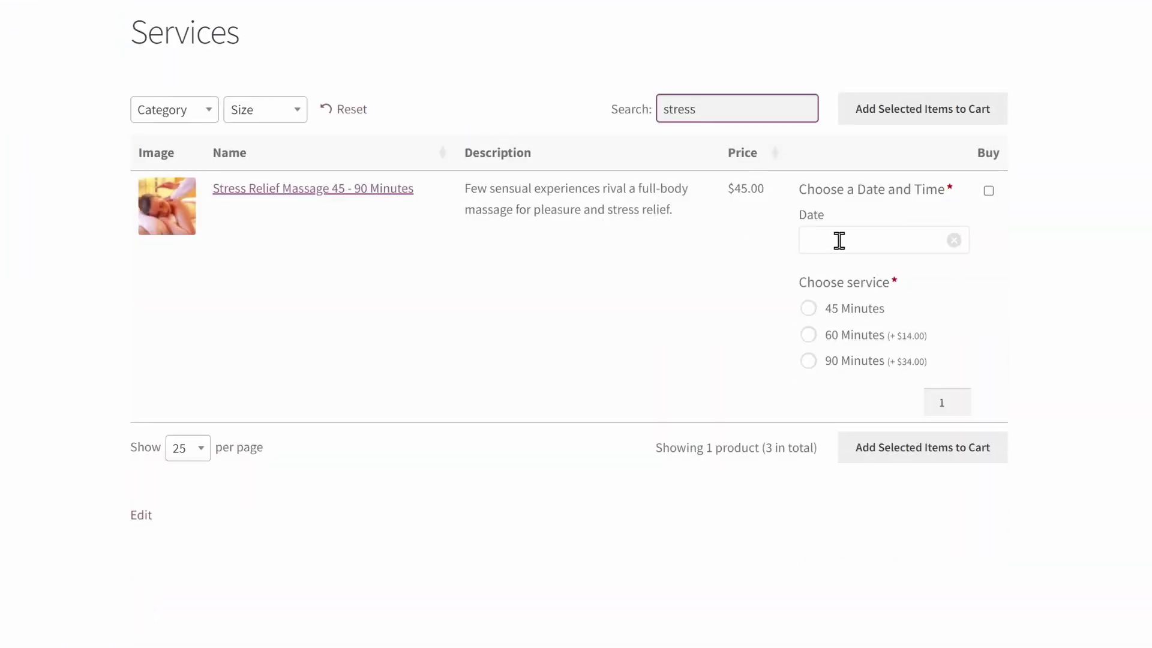
Raise the Stress Relief Massage booking hour to 15:00 on July 21, 2023
{"action": "left_click", "coordinate": [839, 240]}
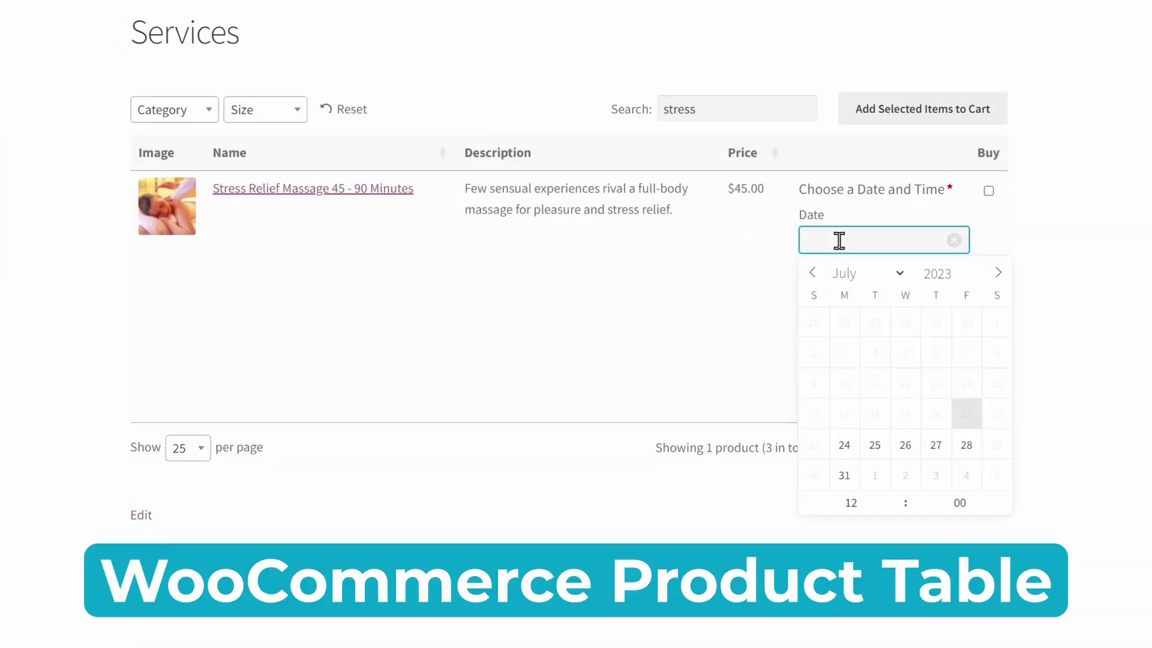
{"action": "left_click", "coordinate": [896, 497]}
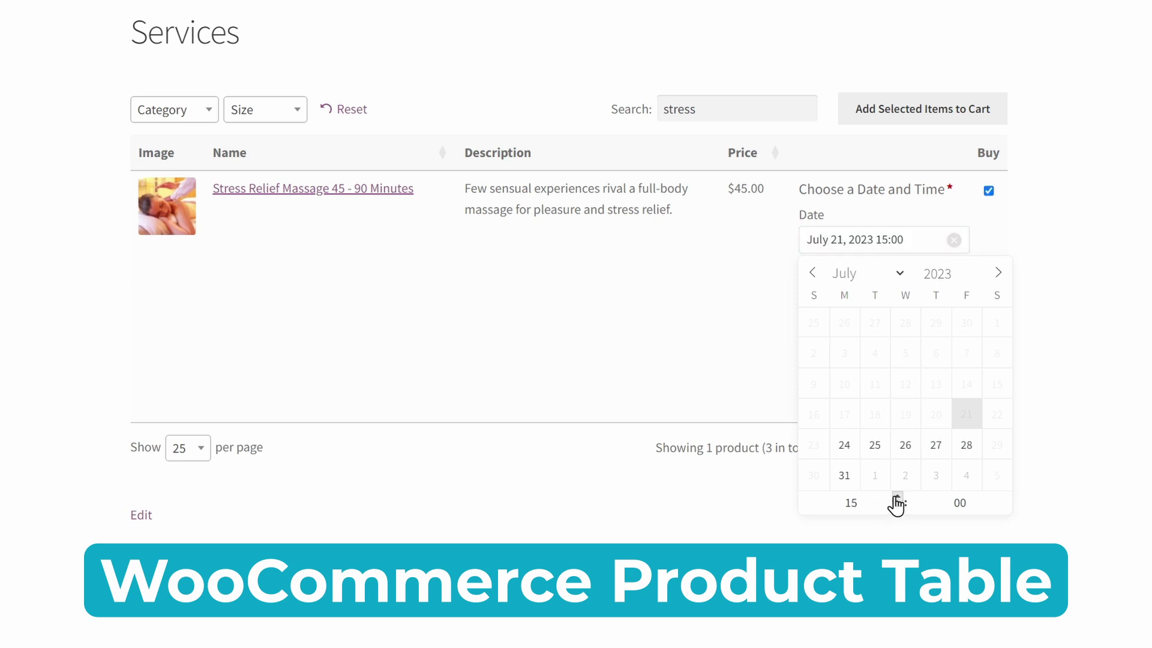